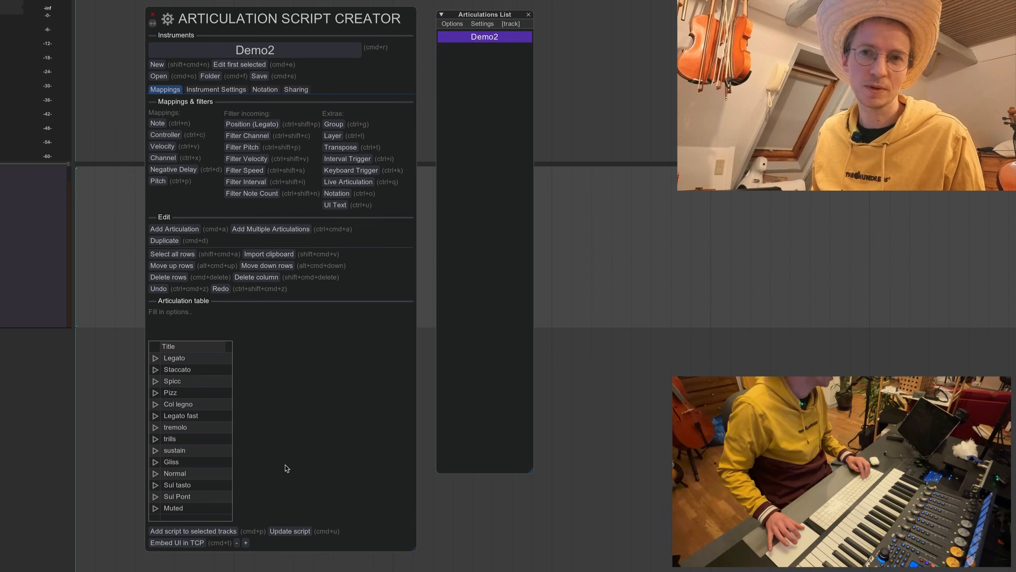
# - Add the Demo2 script to the selected track with a Group column sorting the articulations into Long, Short, FX and Bow Pos
pyautogui.click(190, 539)
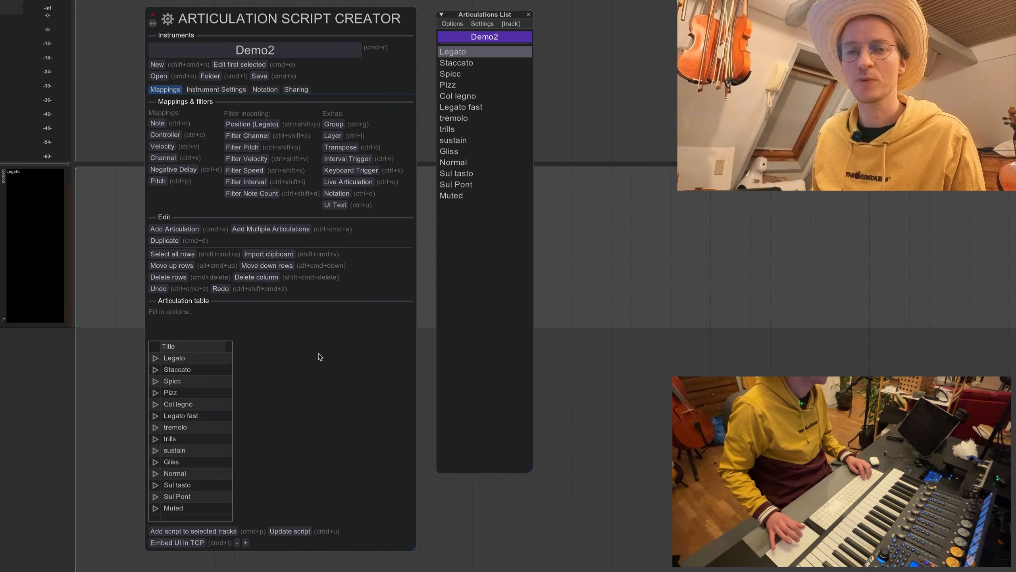
pyautogui.click(334, 125)
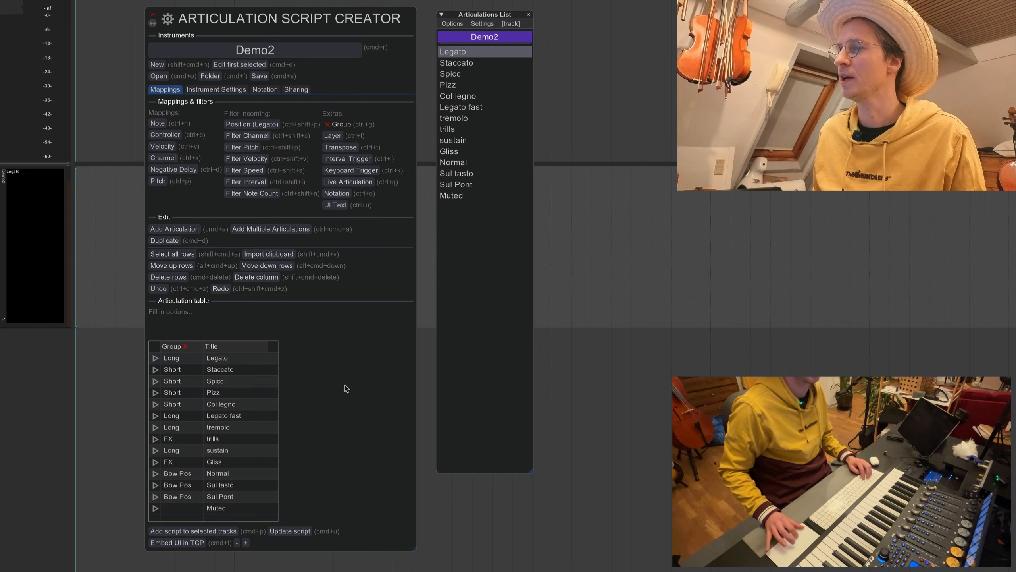
pyautogui.click(185, 534)
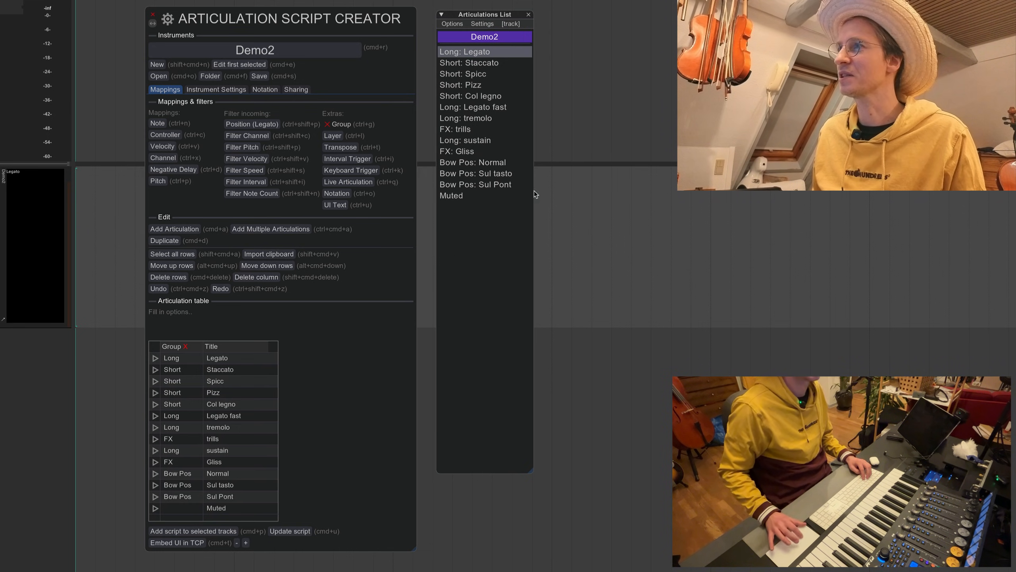
# - Set the Articulations List to organize buttons in group names and show the group name as header
pyautogui.click(492, 24)
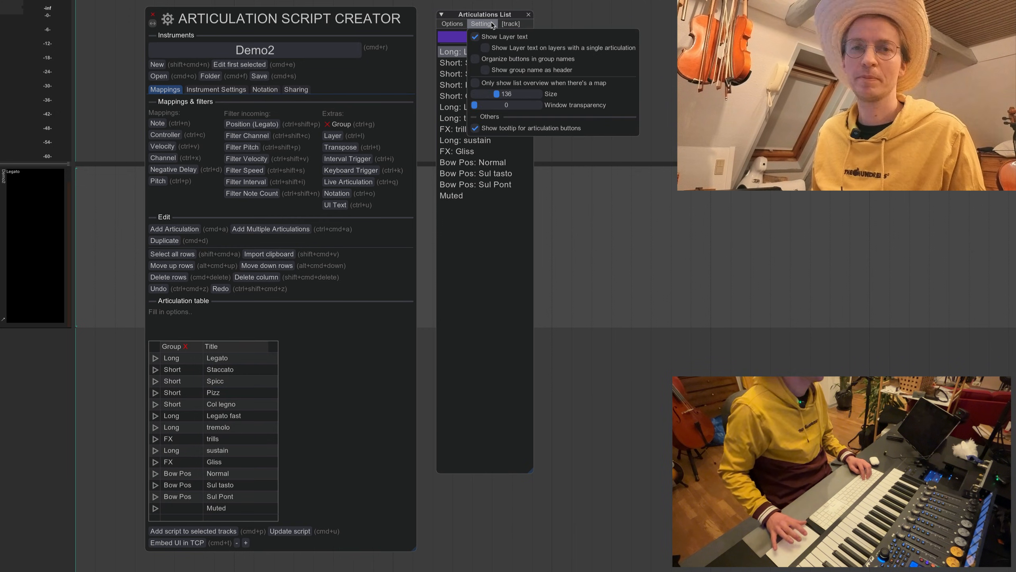
pyautogui.click(511, 59)
pyautogui.click(505, 258)
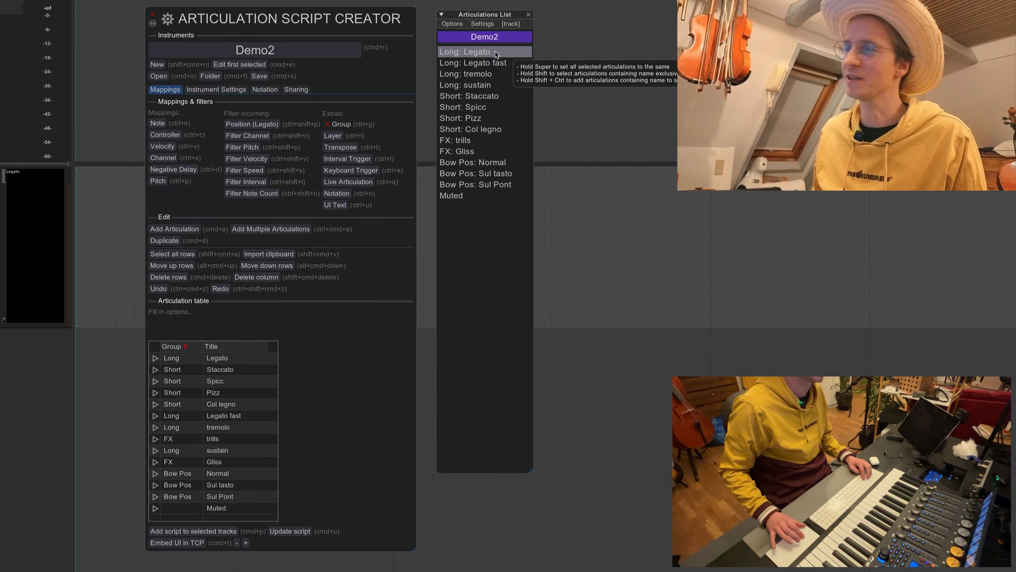
pyautogui.click(482, 24)
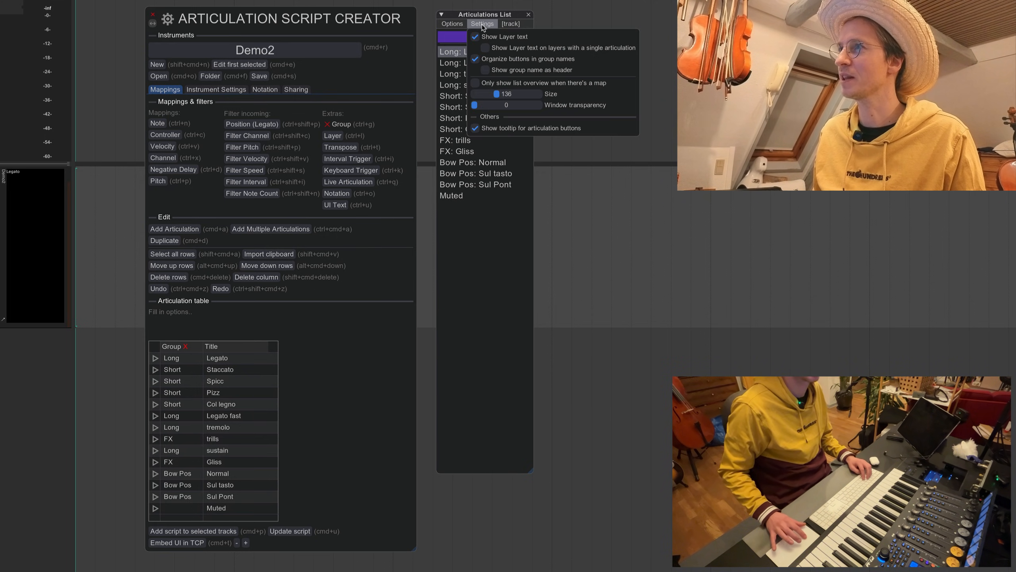
pyautogui.click(524, 70)
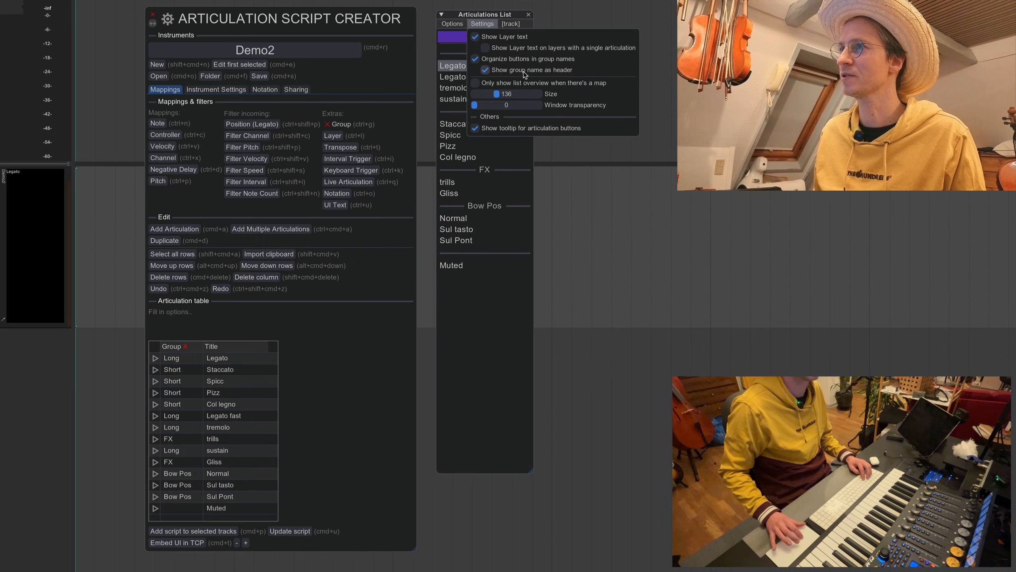
pyautogui.click(482, 398)
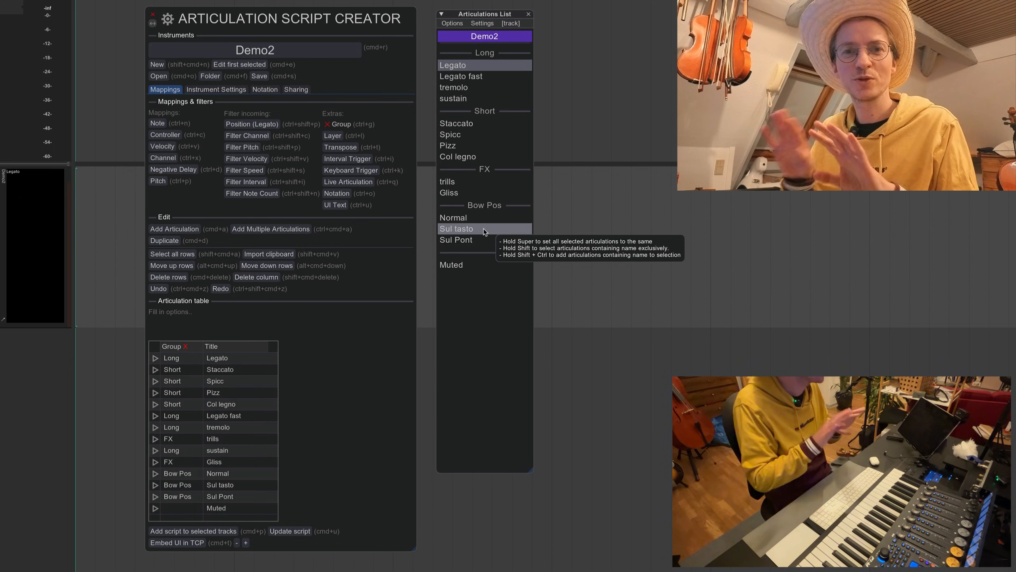
# - Add a Layer column with the Bow Pos articulations on layer 2, Muted on layer 3 and the rest on 1, and update the script
pyautogui.click(340, 138)
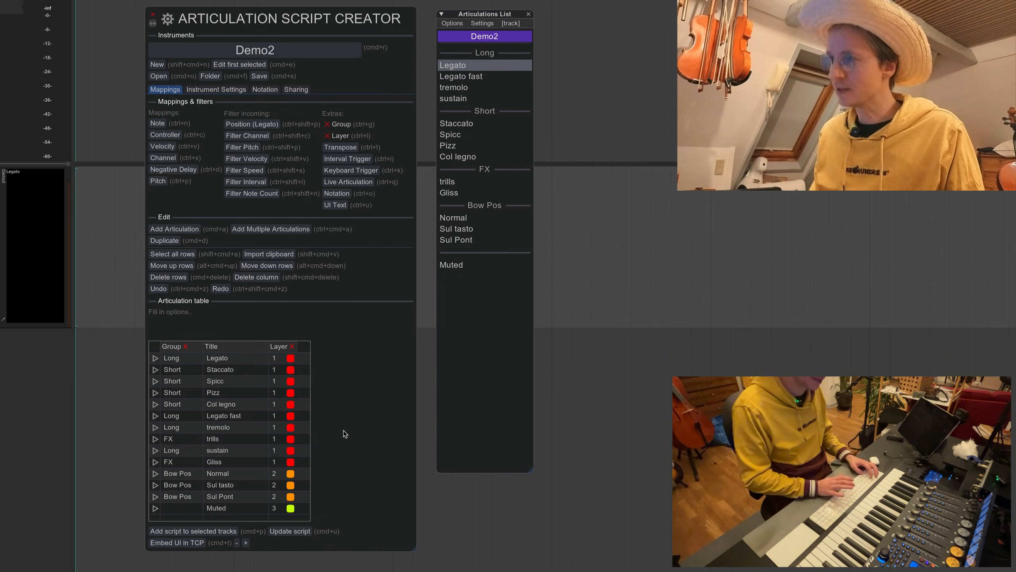
pyautogui.press('super+u')
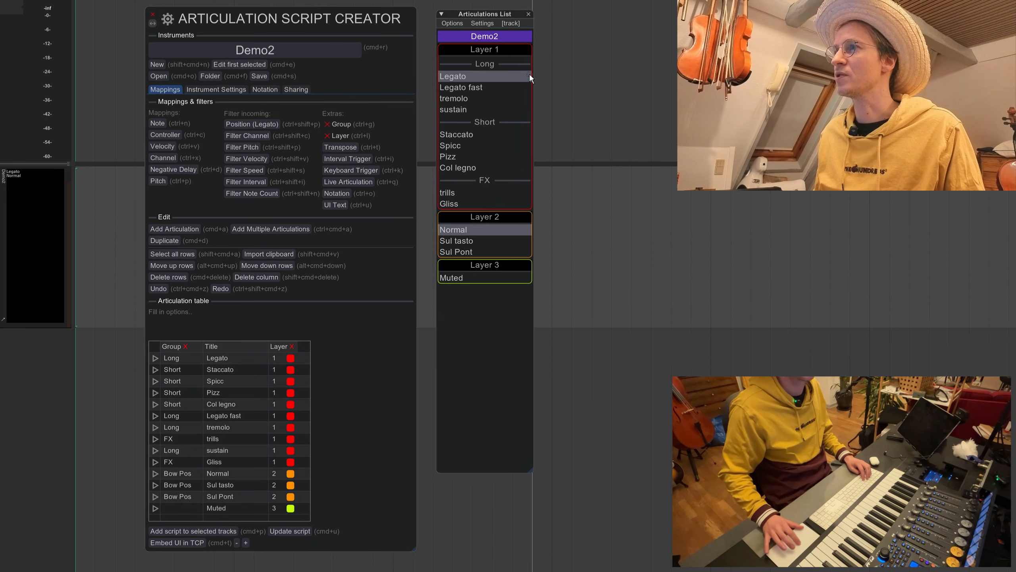
# - Collapse and re-expand Layer 1 in the Articulations List
pyautogui.click(495, 50)
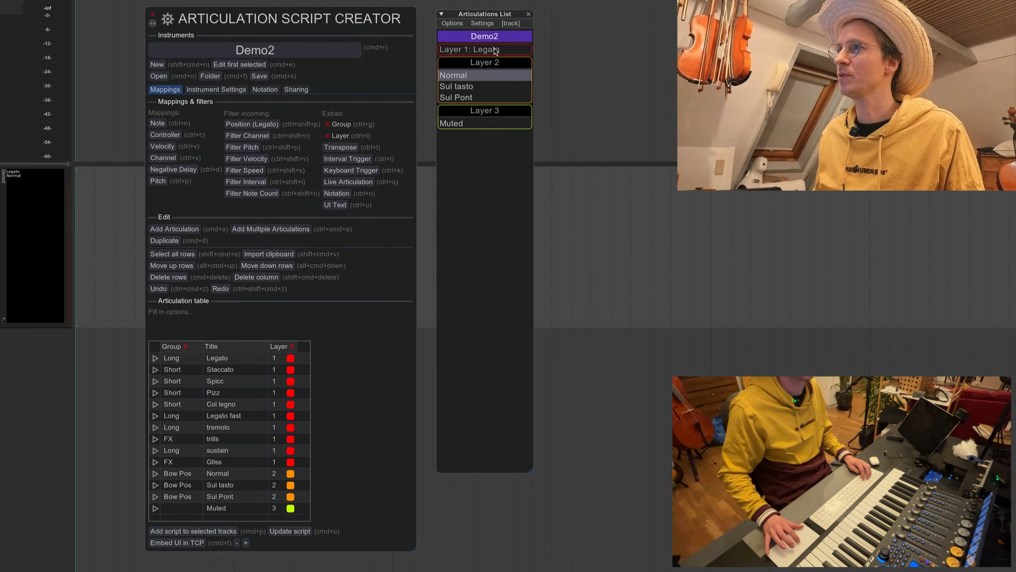
pyautogui.click(496, 50)
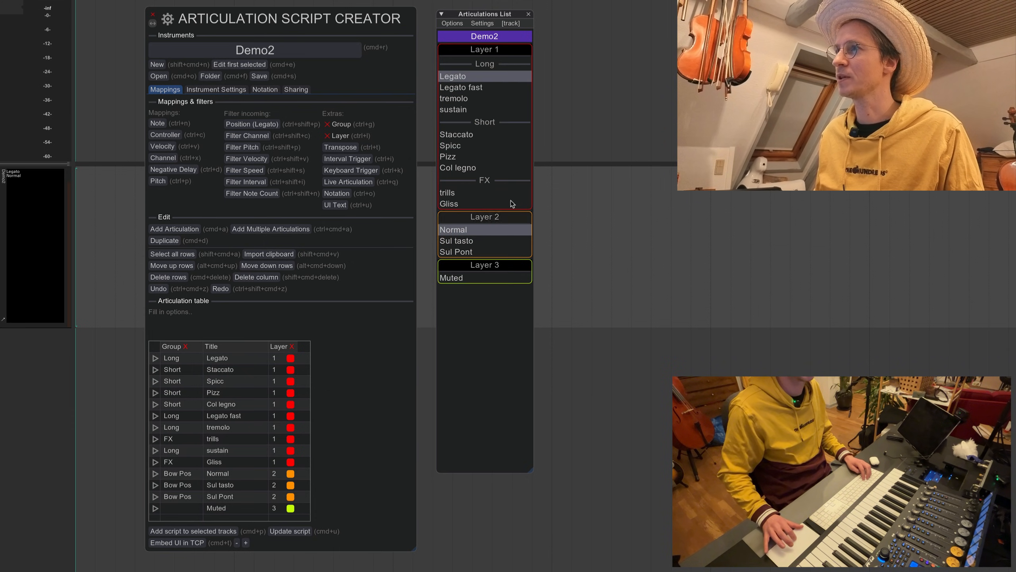
# - Turn off the layer text on layers with a single articulation in the Articulations List
pyautogui.click(490, 22)
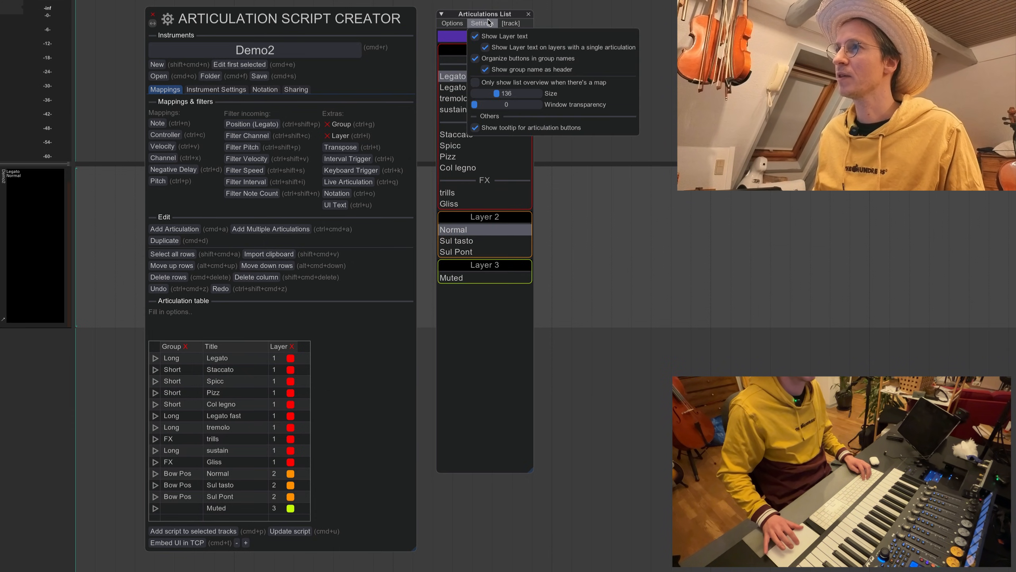
pyautogui.click(508, 49)
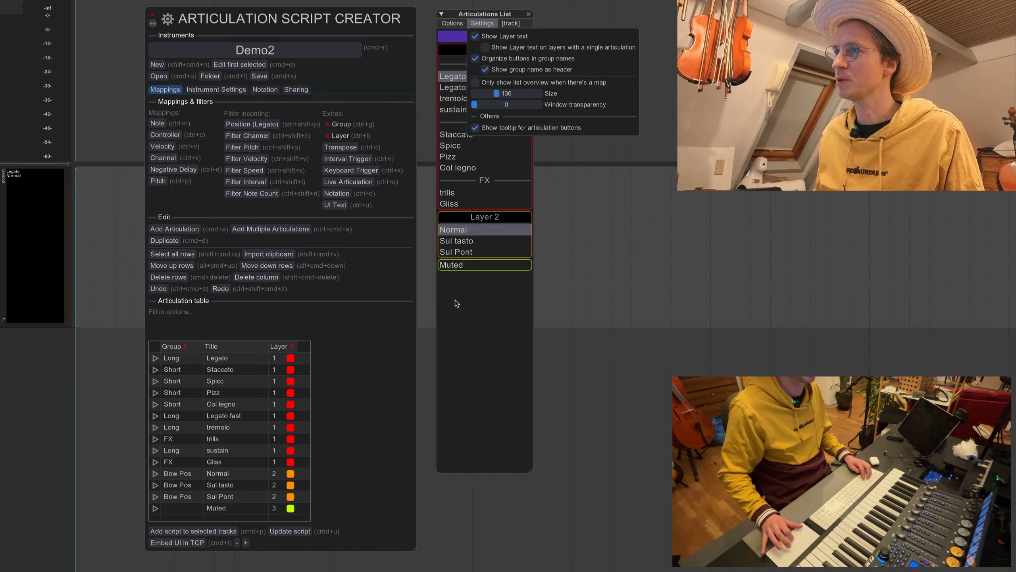
# - Hide all layer text in the Articulations List and turn it back on
pyautogui.click(513, 37)
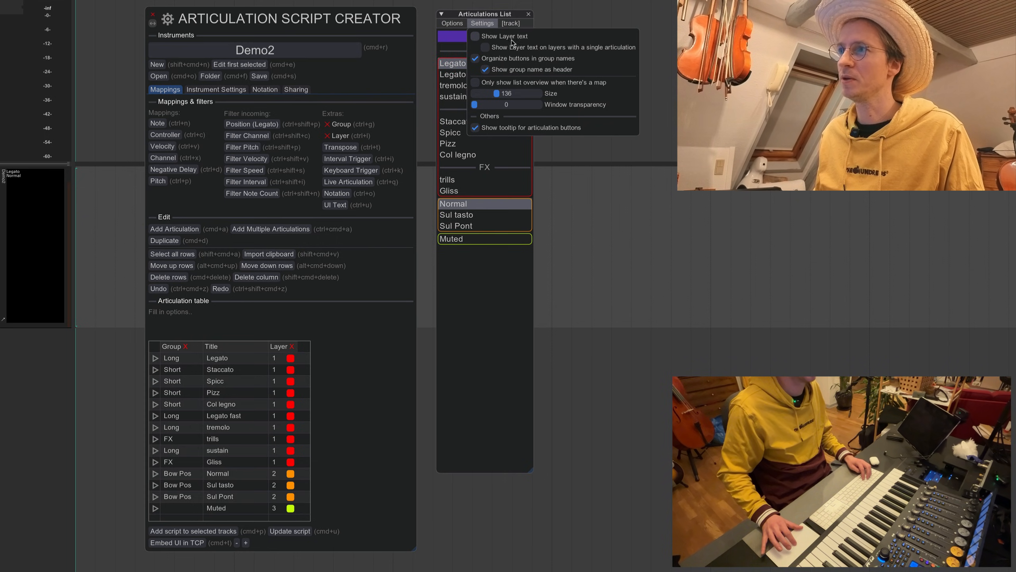
pyautogui.click(468, 310)
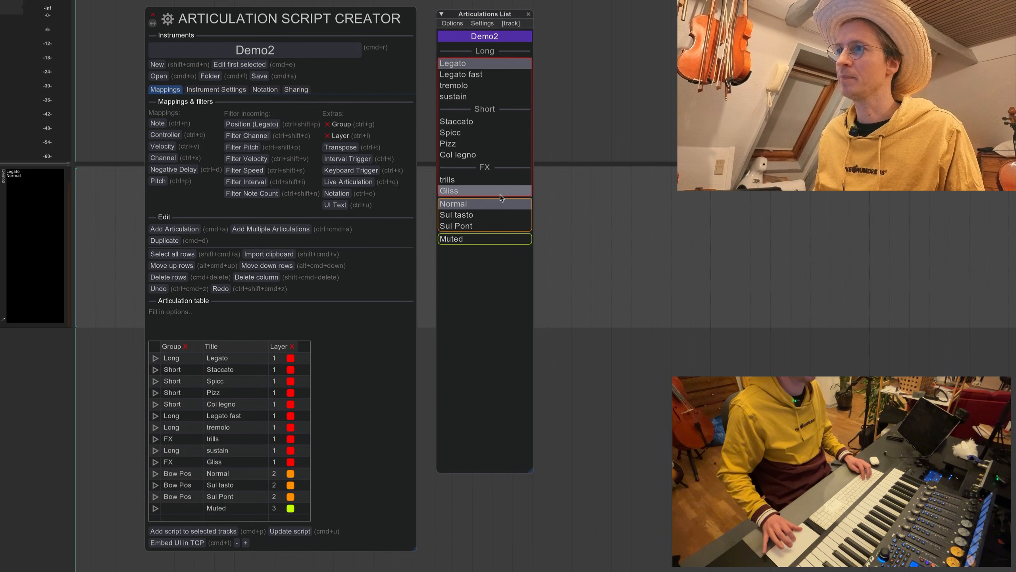
pyautogui.moveTo(507, 198)
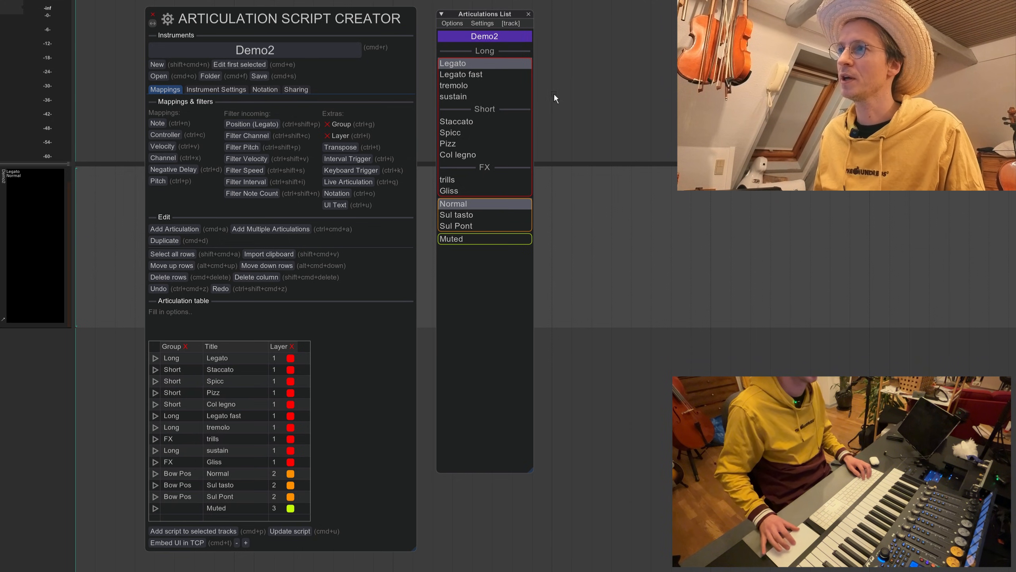
pyautogui.click(483, 23)
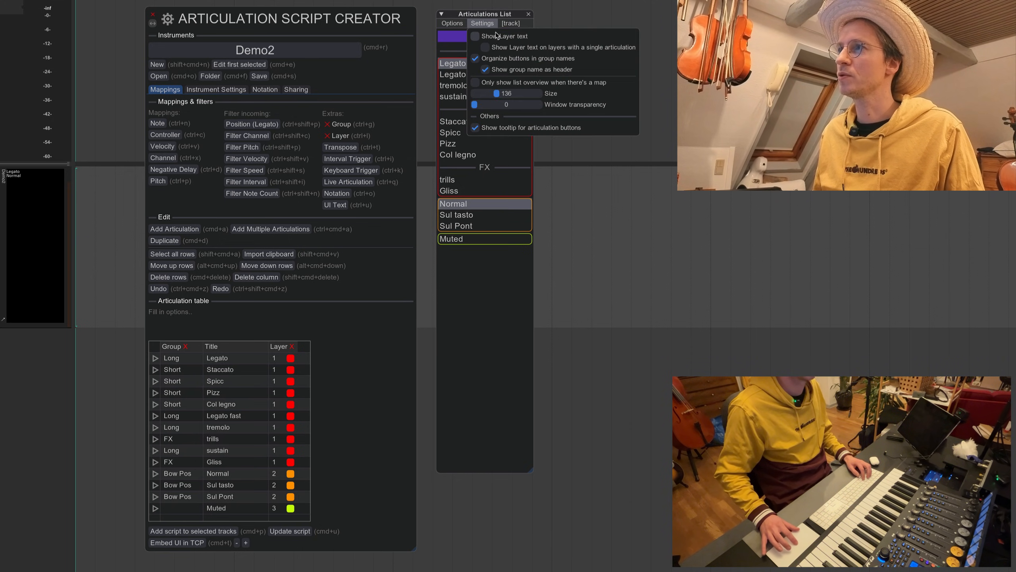
pyautogui.click(497, 36)
pyautogui.click(489, 336)
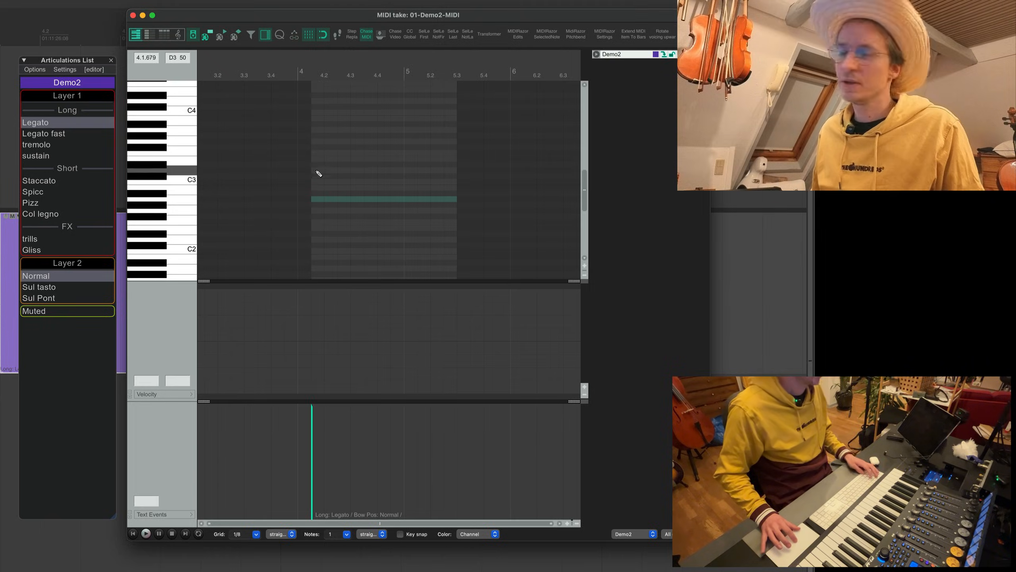
# - Draw a 9/8-long D3 note at the start of the MIDI take and add the Muted articulation to it
pyautogui.moveTo(319, 174); pyautogui.dragTo(431, 172)
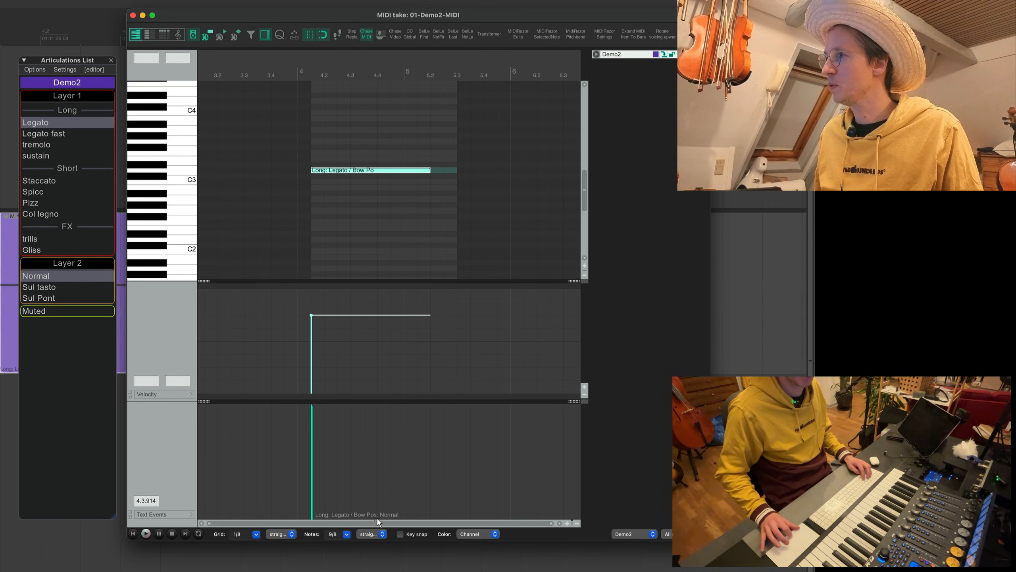
pyautogui.click(95, 311)
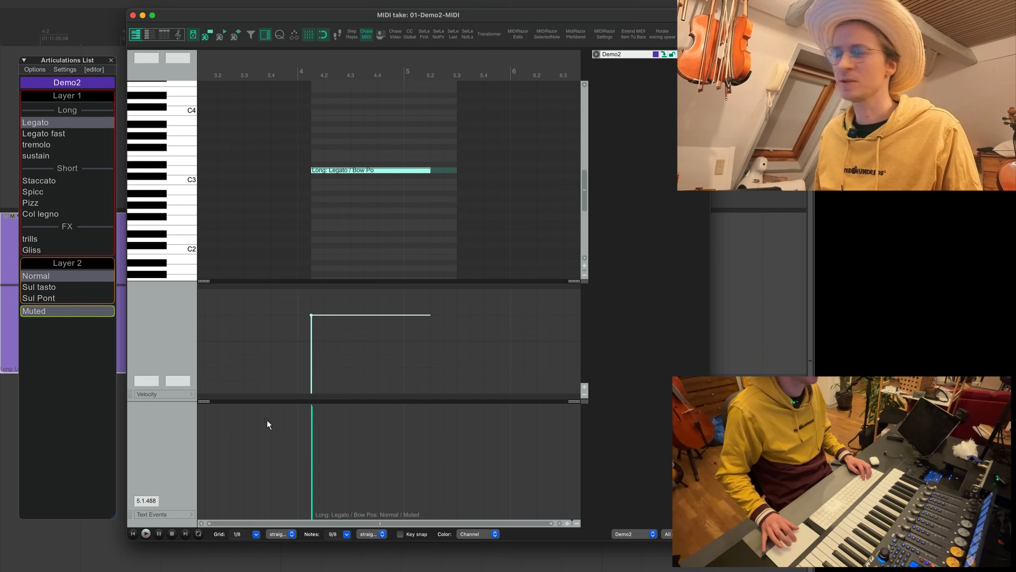
# - Switch the D3 note's Layer 1 articulation to sustain, to Staccato and finally to tremolo
pyautogui.click(49, 151)
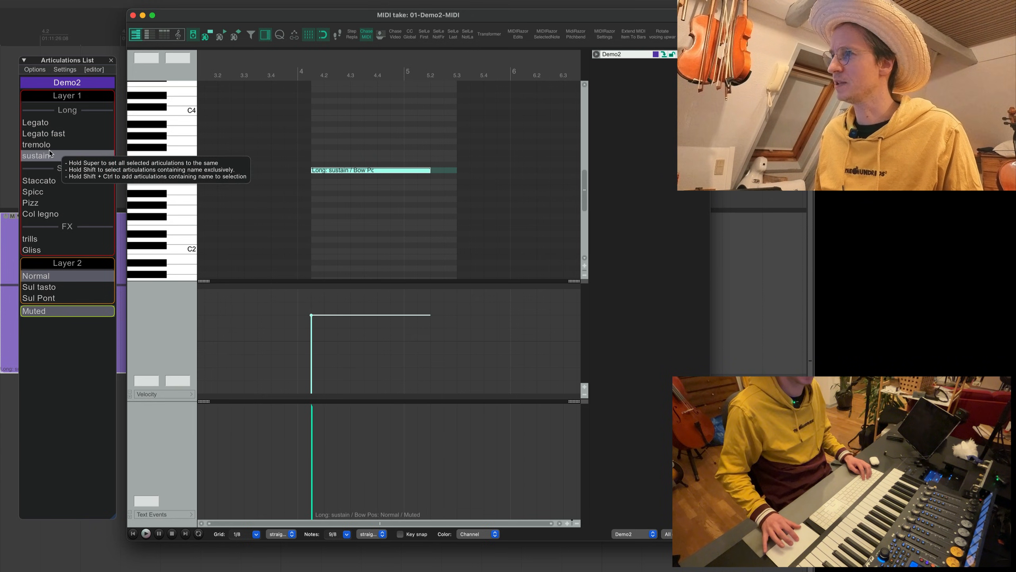
pyautogui.click(50, 190)
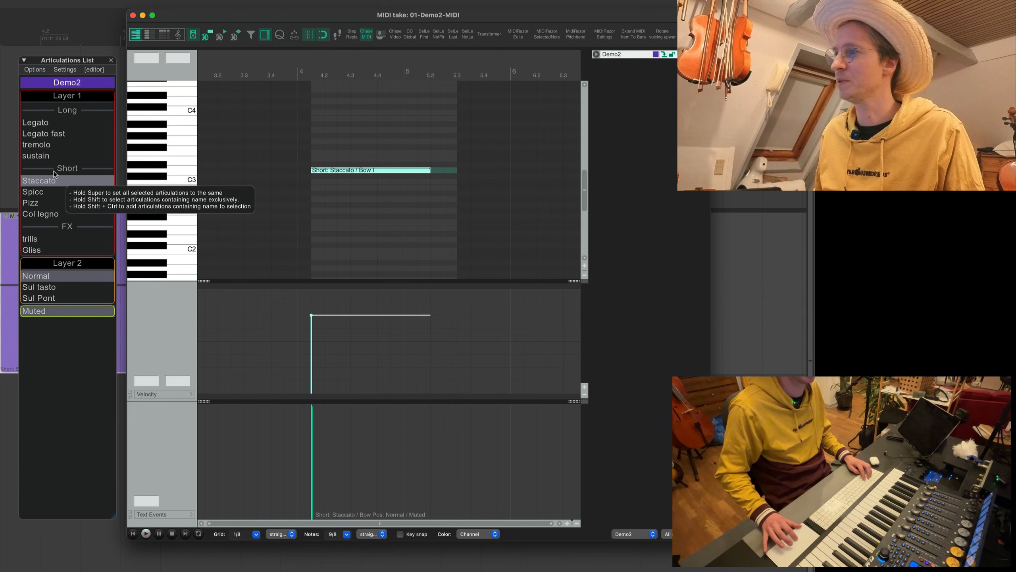
pyautogui.click(52, 144)
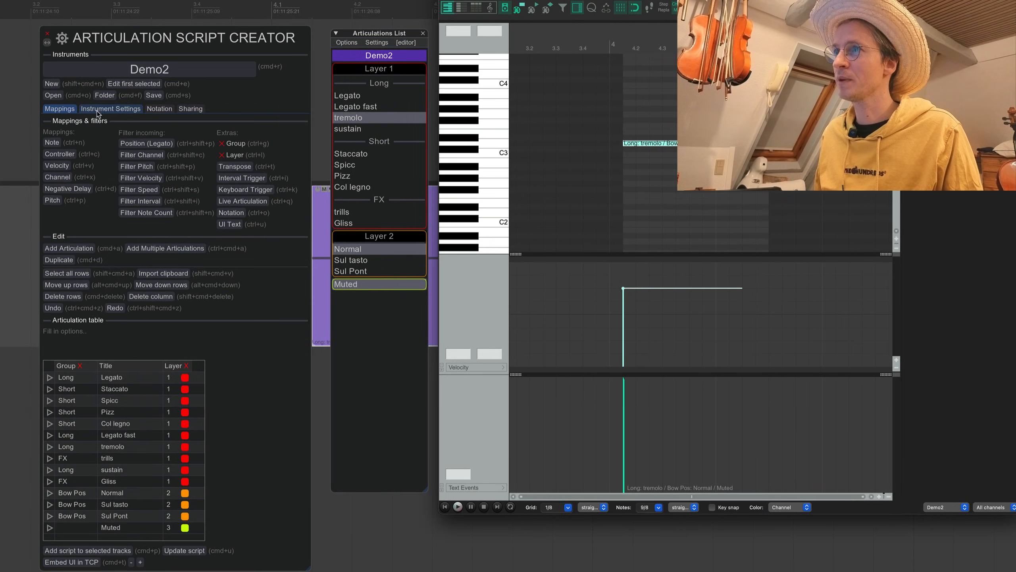
# - Enable the Demo2 instrument's script setting to only use groups visually and not in note names
pyautogui.click(110, 108)
pyautogui.moveTo(86, 307)
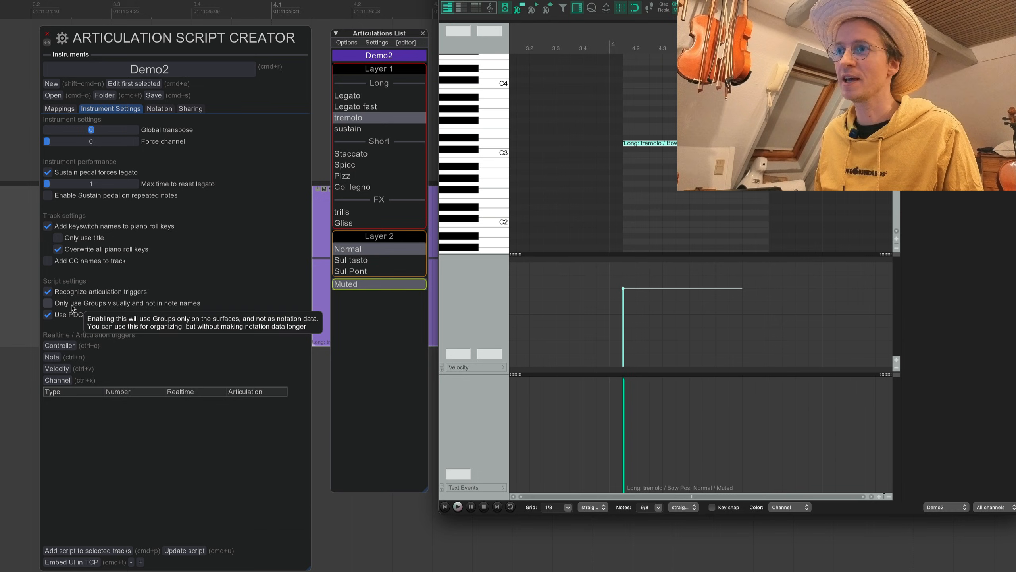
pyautogui.click(97, 304)
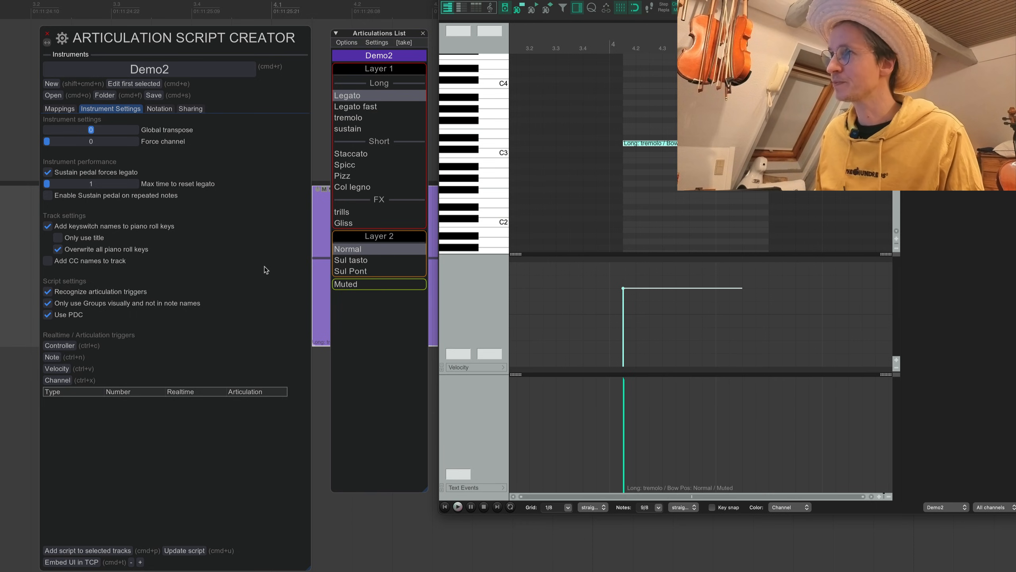
# - Reassign the D3 note's articulation as tremolo, change it to Legato with Sul Pont, and remove Muted
pyautogui.click(390, 116)
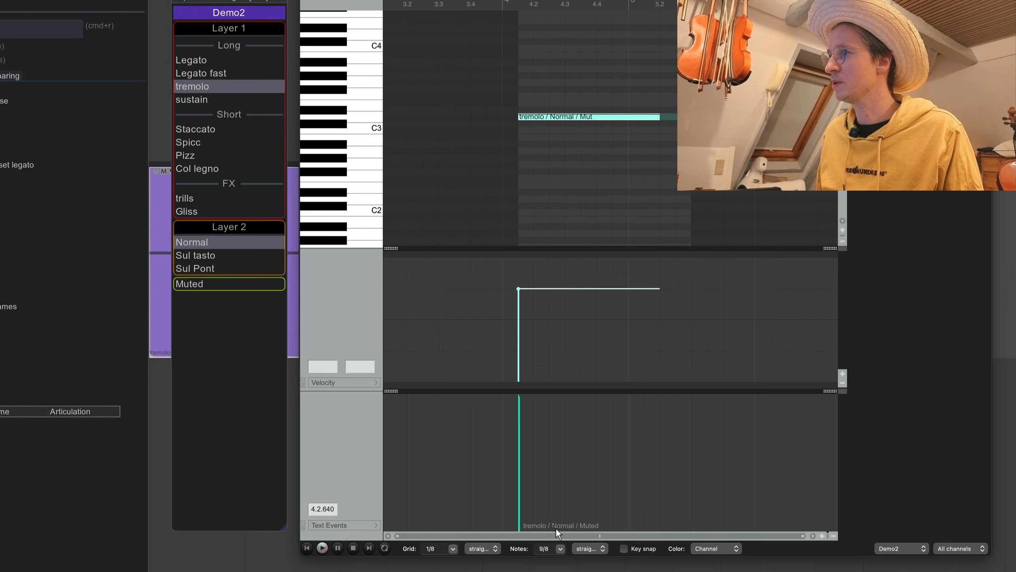
pyautogui.click(208, 61)
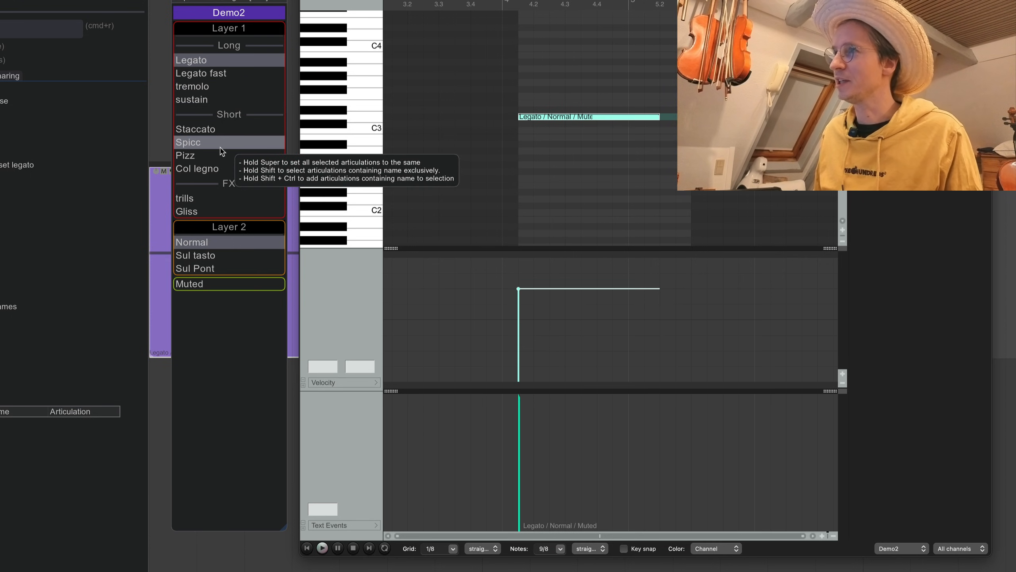
pyautogui.click(221, 267)
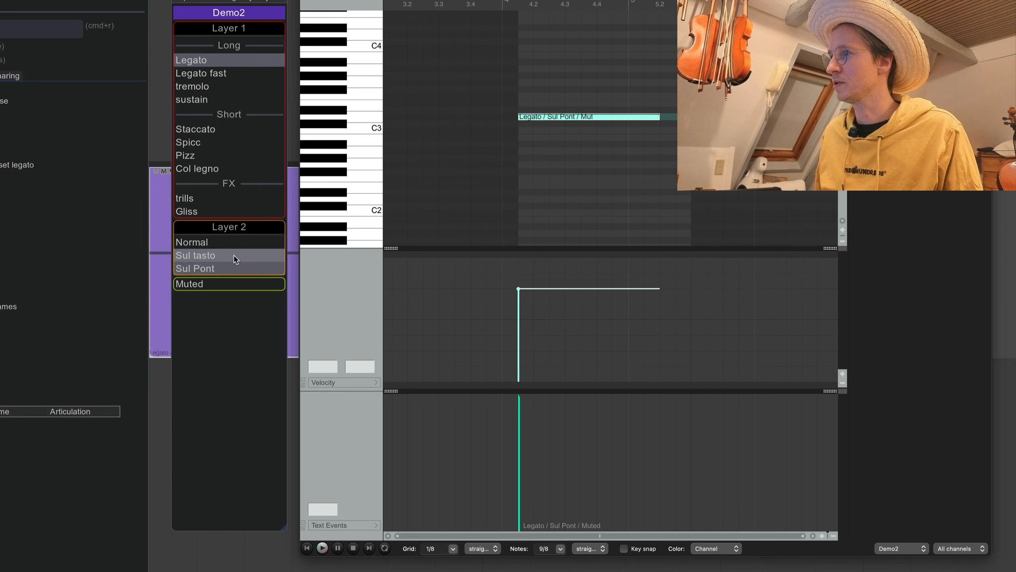
pyautogui.click(222, 283)
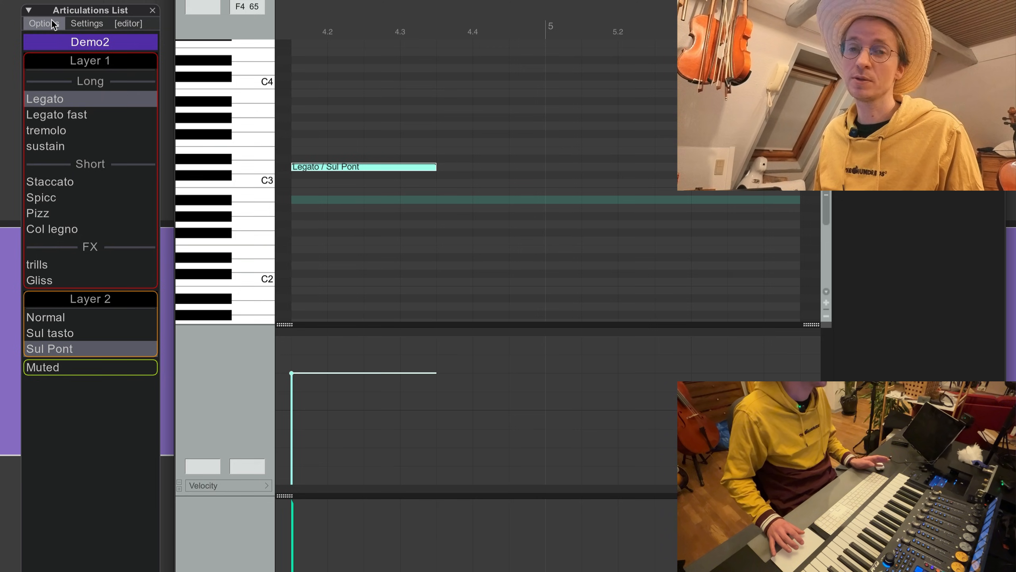
# - Enable adding the current articulation to new notes in the Articulations List
pyautogui.click(51, 19)
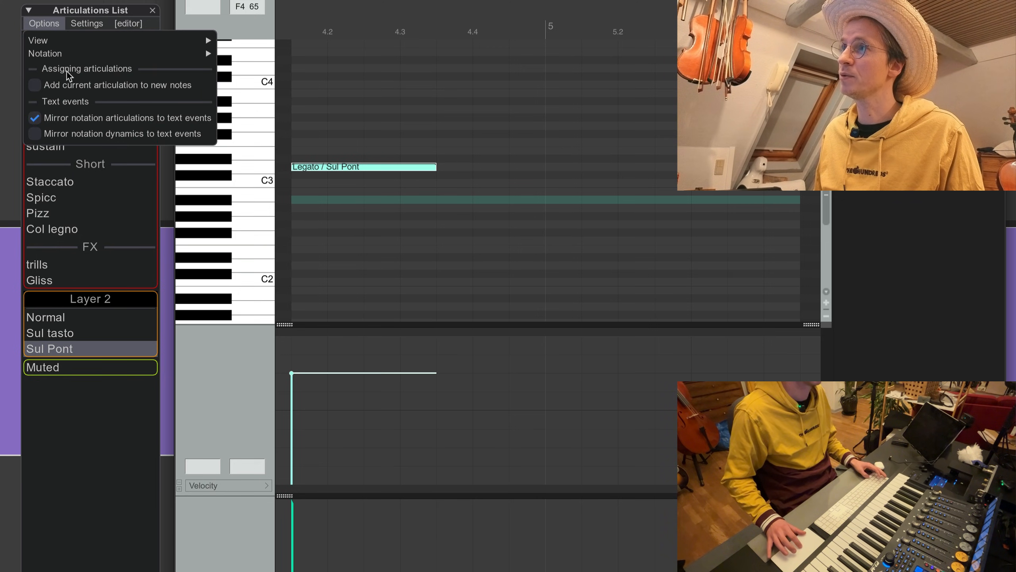
pyautogui.click(85, 87)
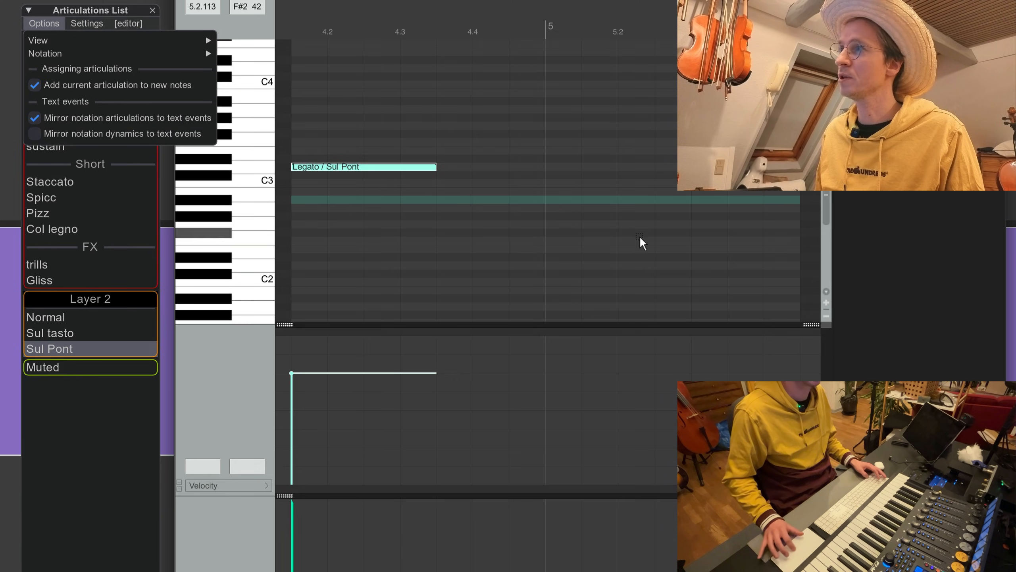
pyautogui.click(497, 216)
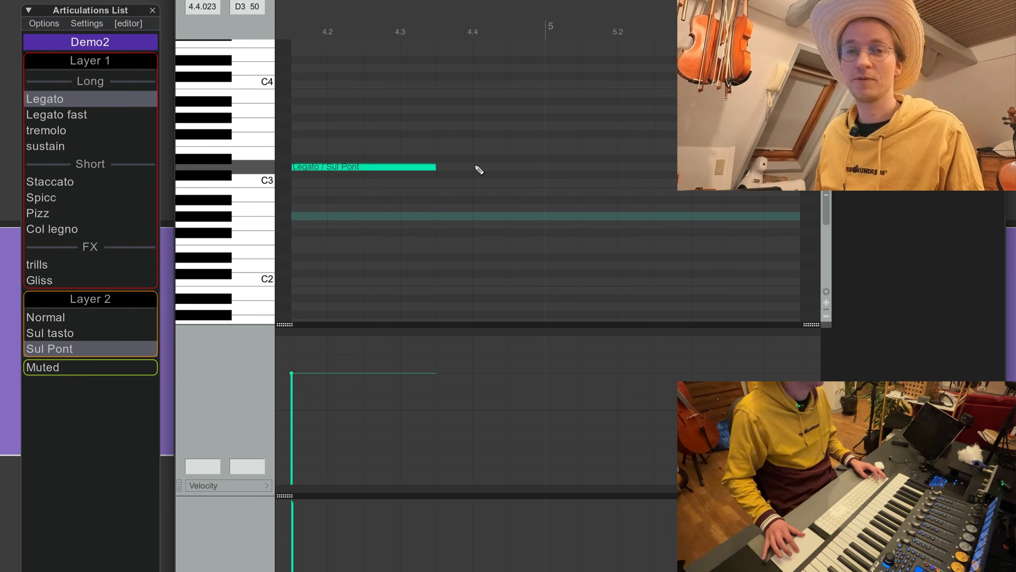
# - Draw a one-beat D3 note at 4.4 and an A2 note about one and a half beats long at bar 5
pyautogui.moveTo(475, 167); pyautogui.dragTo(557, 168)
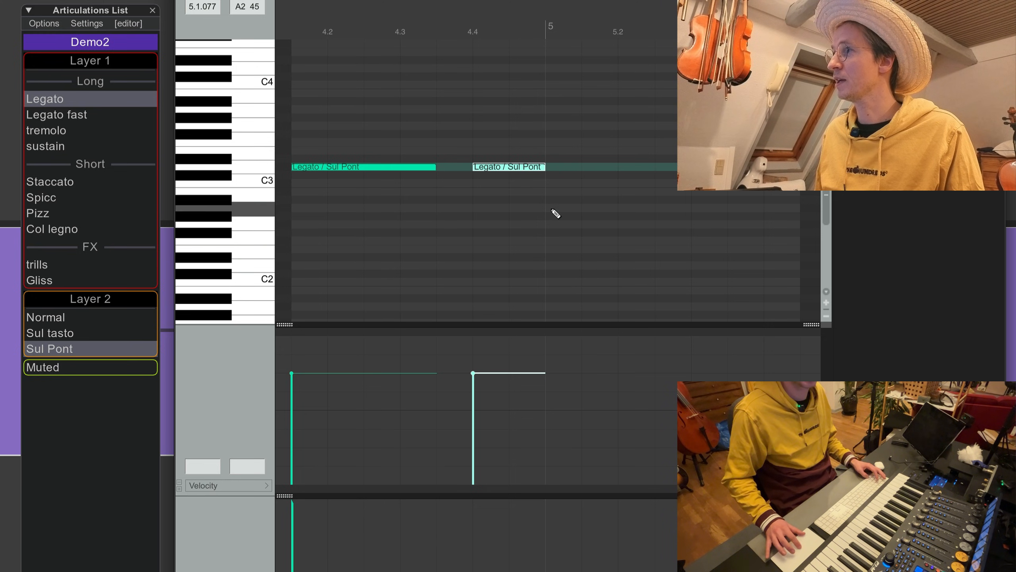
pyautogui.moveTo(553, 212); pyautogui.dragTo(630, 214)
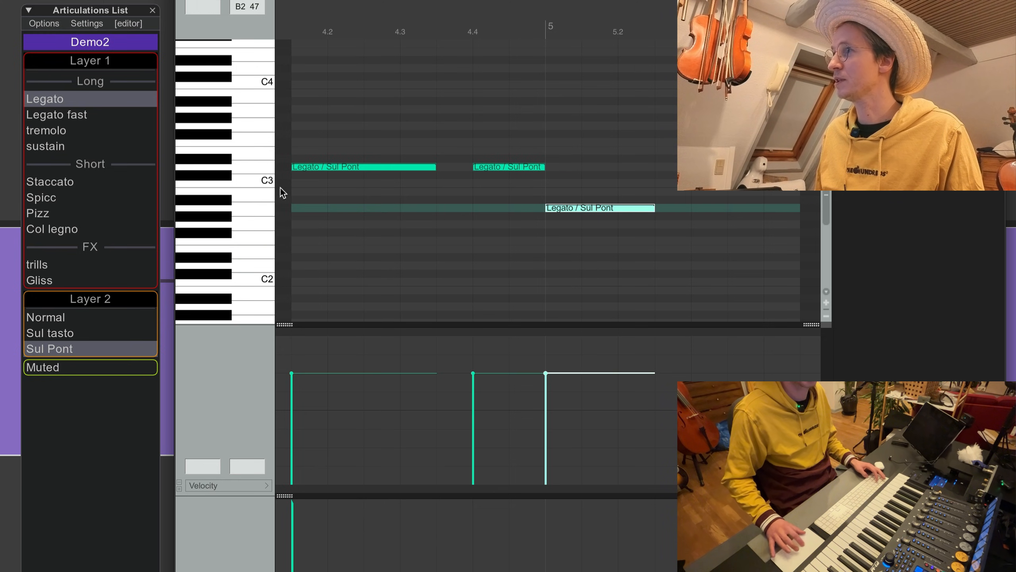
# - Set Pizz for new notes, draw a short note right after the A2 note, and change its Layer 2 articulation to Normal
pyautogui.click(596, 225)
pyautogui.click(65, 213)
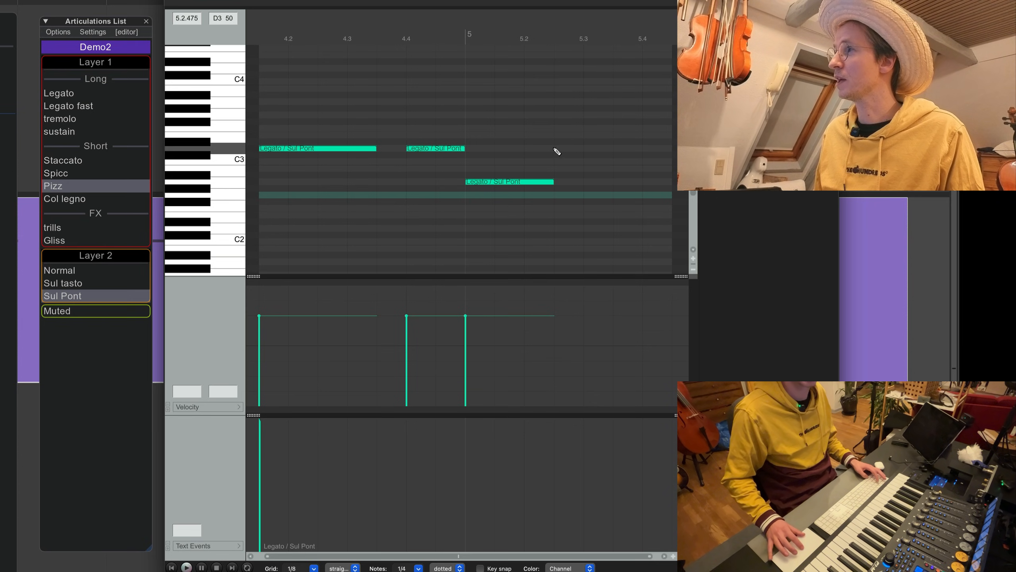
pyautogui.moveTo(555, 141); pyautogui.dragTo(643, 142)
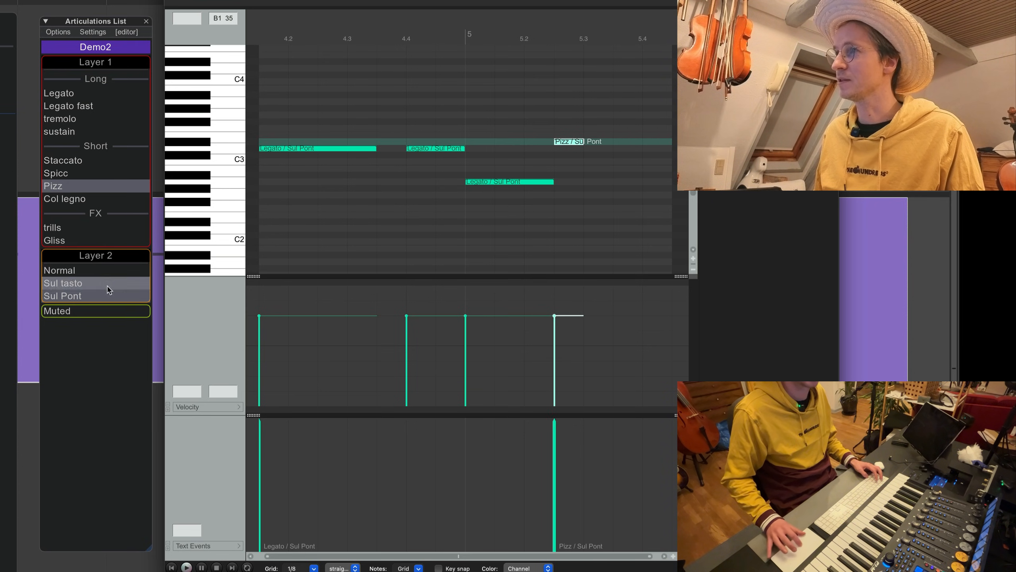
pyautogui.click(96, 277)
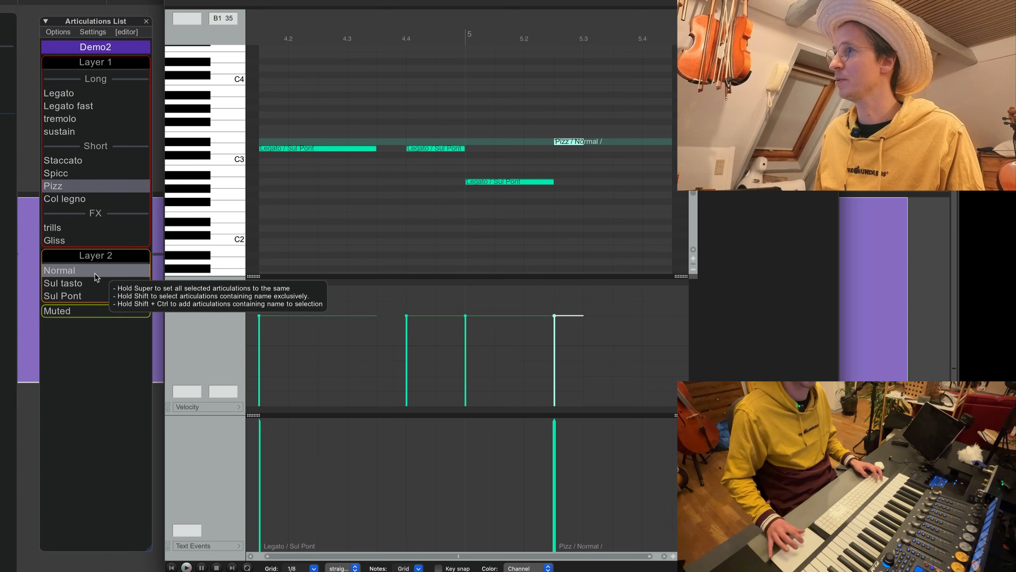
# - Add more short Pizz / Normal notes at different pitches from 5.3 onward
pyautogui.click(585, 115)
pyautogui.click(627, 143)
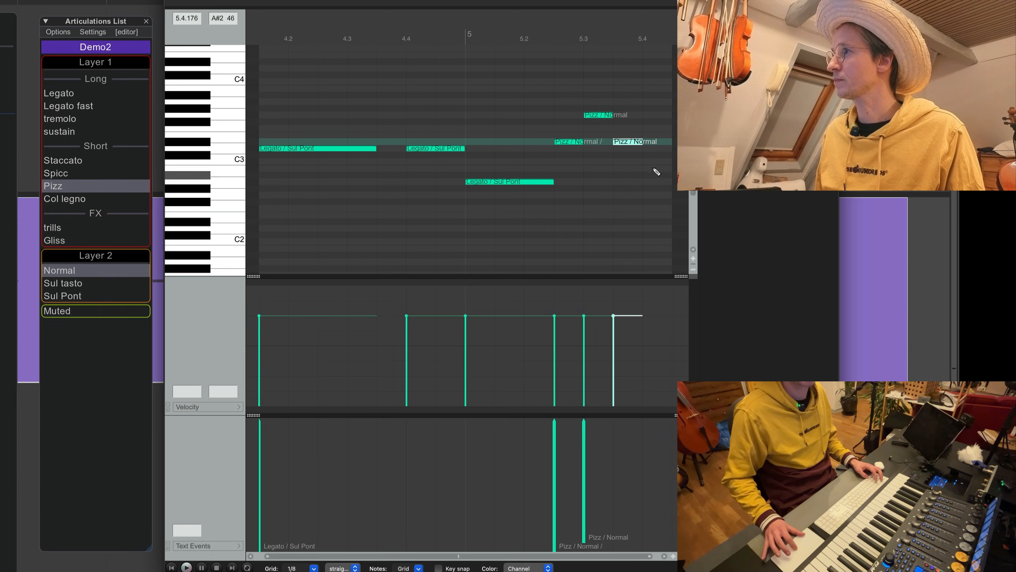
pyautogui.click(653, 162)
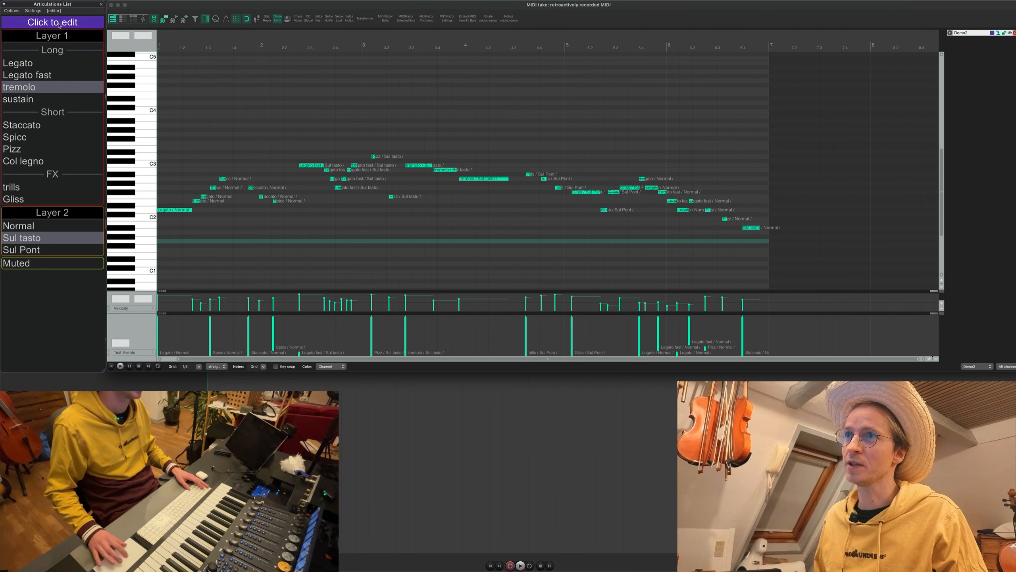
# - Select the notes of one articulation exclusively at a time: Legato, Staccato, Spicc, Pizz, tremolo and sustain
pyautogui.click(20, 65)
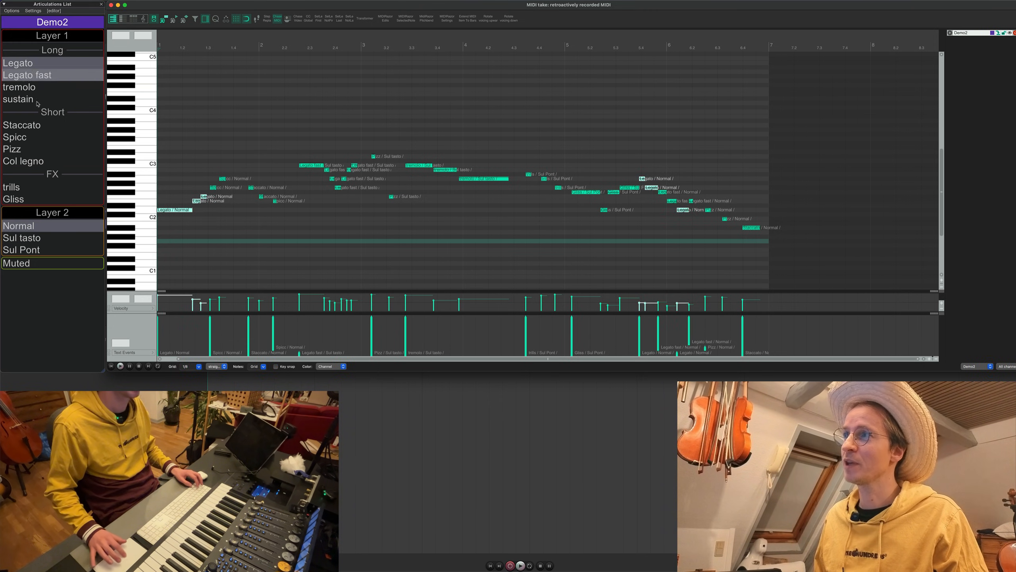
pyautogui.click(36, 127)
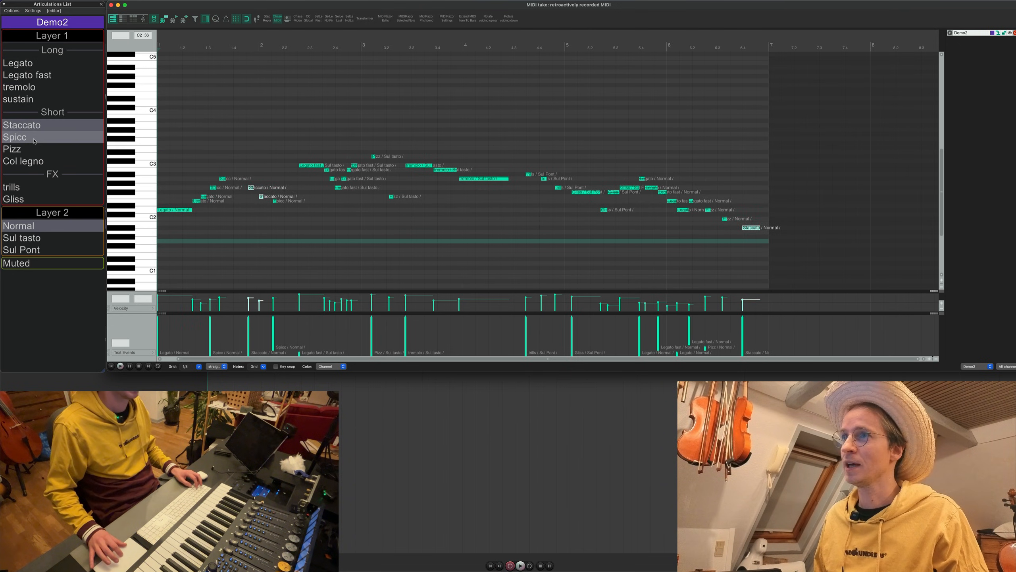
pyautogui.click(33, 141)
pyautogui.click(34, 149)
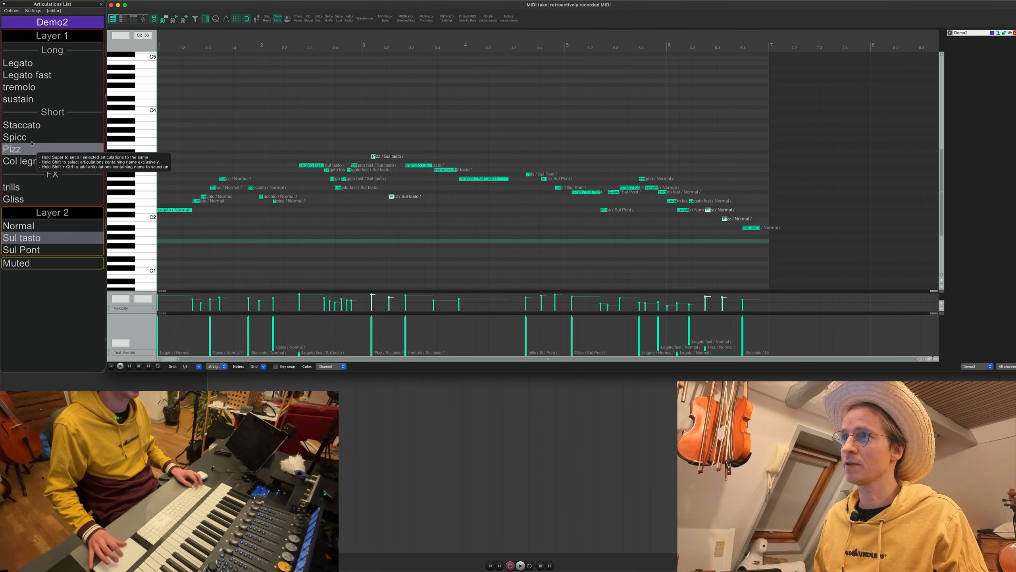
pyautogui.click(40, 85)
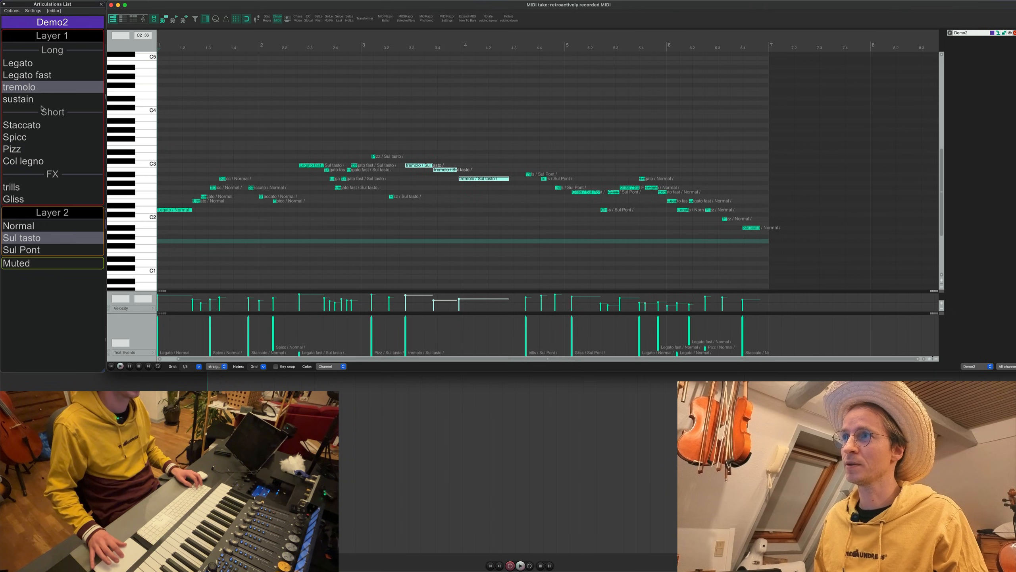
pyautogui.keyDown('shift'); pyautogui.click(40, 99); pyautogui.keyUp('shift')
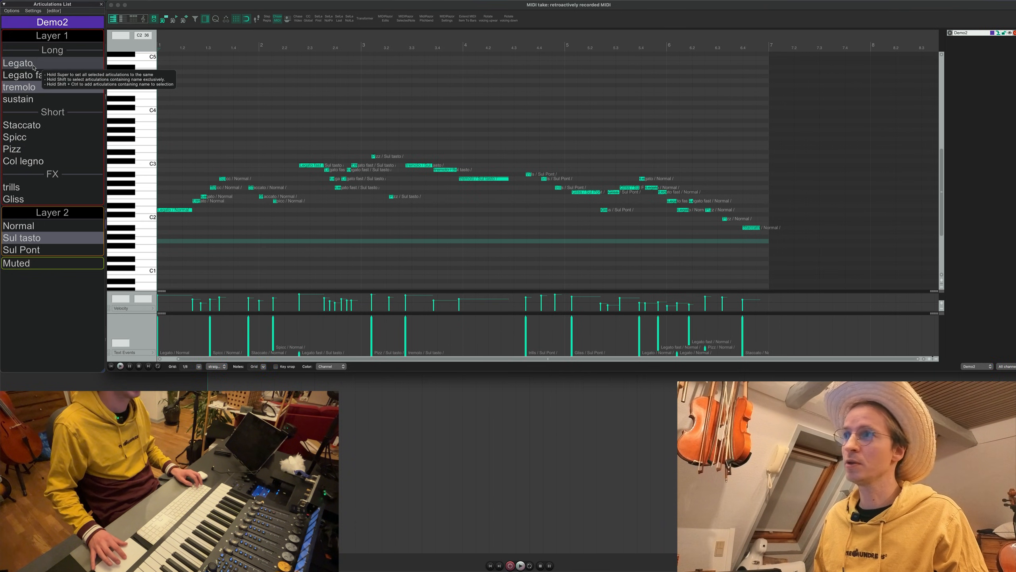
# - Select the Legato notes plus Legato fast, and the Staccato notes plus Spicc and Pizz, by adding articulations to the selection
pyautogui.click(37, 63)
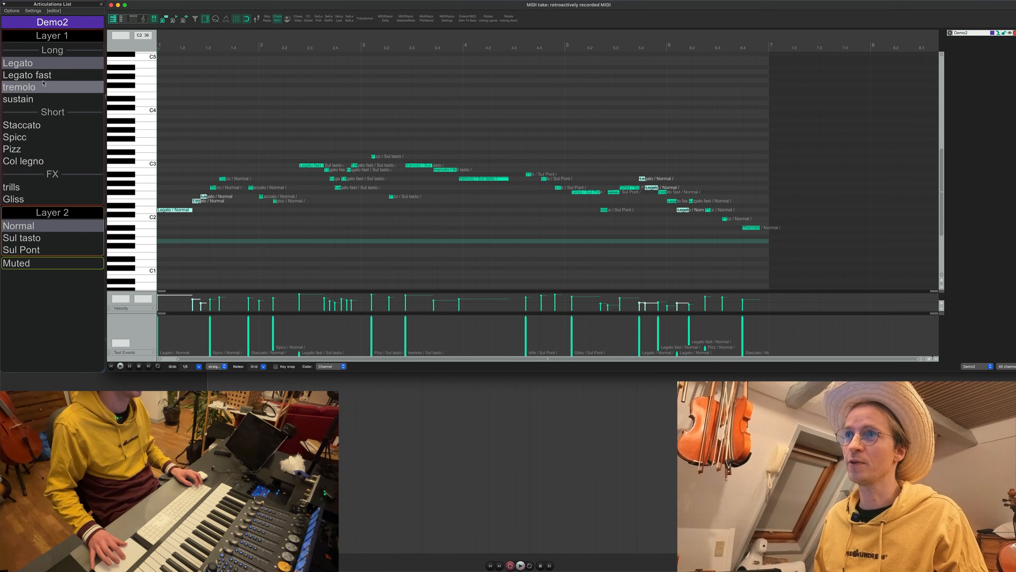
pyautogui.keyDown('ctrl'); pyautogui.keyDown('shift'); pyautogui.click(43, 78); pyautogui.keyUp('shift'); pyautogui.keyUp('ctrl')
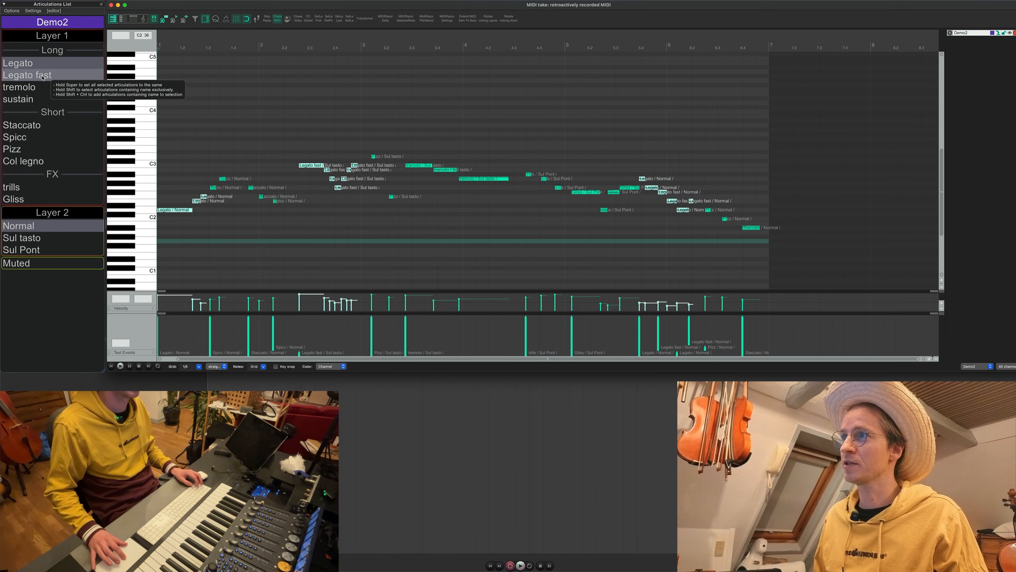
pyautogui.click(38, 126)
pyautogui.click(38, 139)
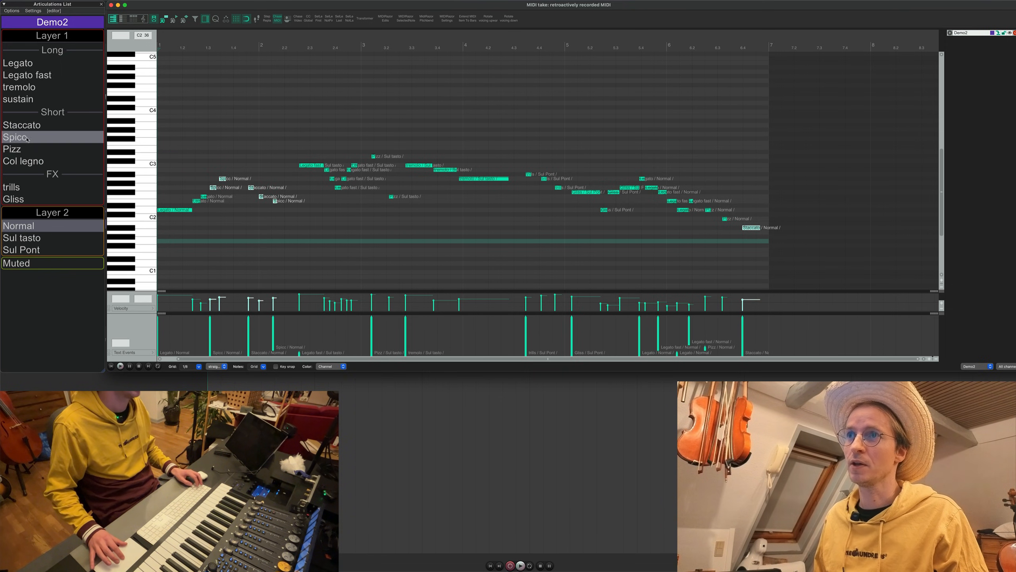
pyautogui.click(15, 150)
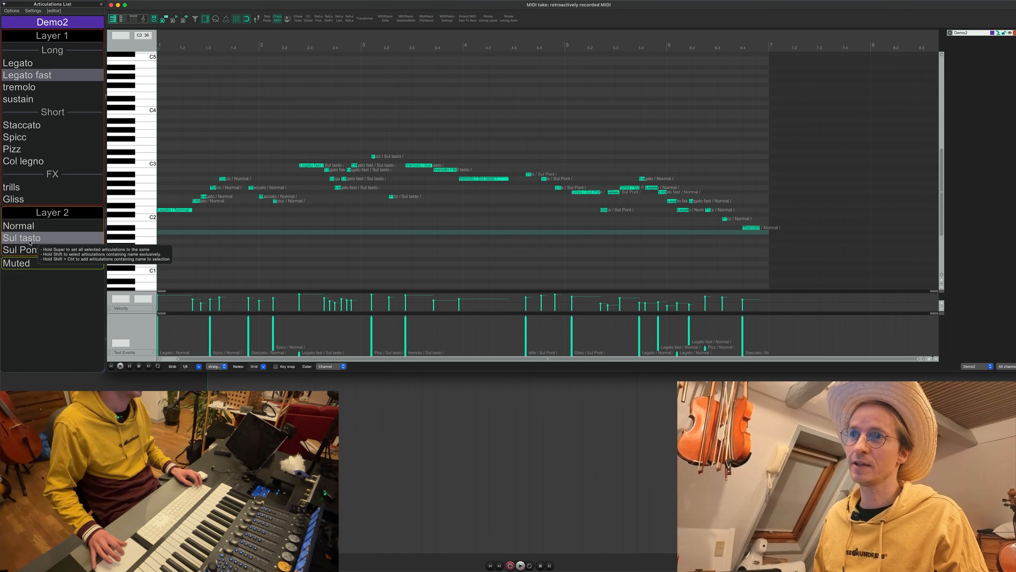
# - Select the Sul tasto notes, the Sul Pont notes and the Legato notes exclusively, one after another
pyautogui.click(30, 241)
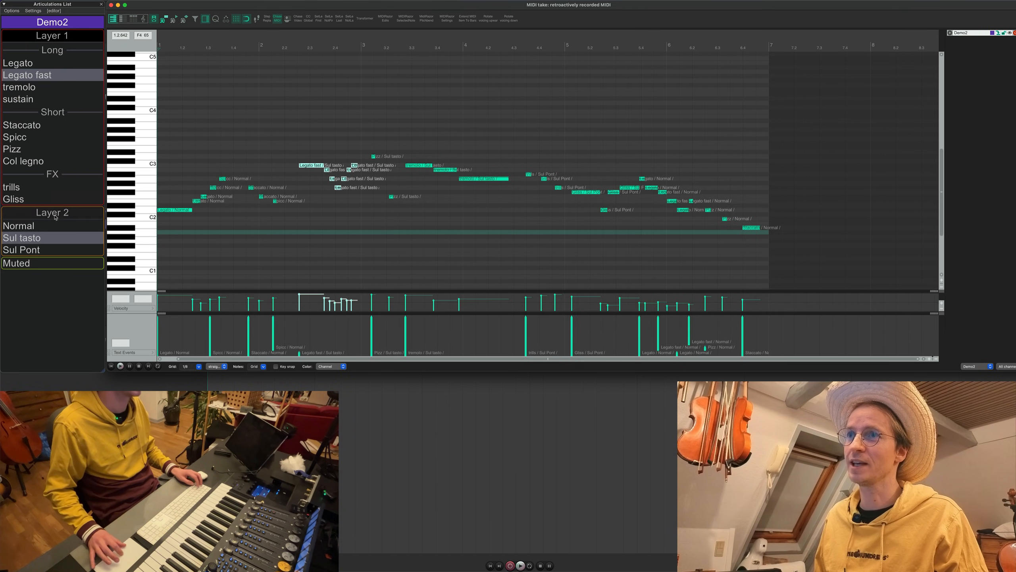
pyautogui.click(40, 250)
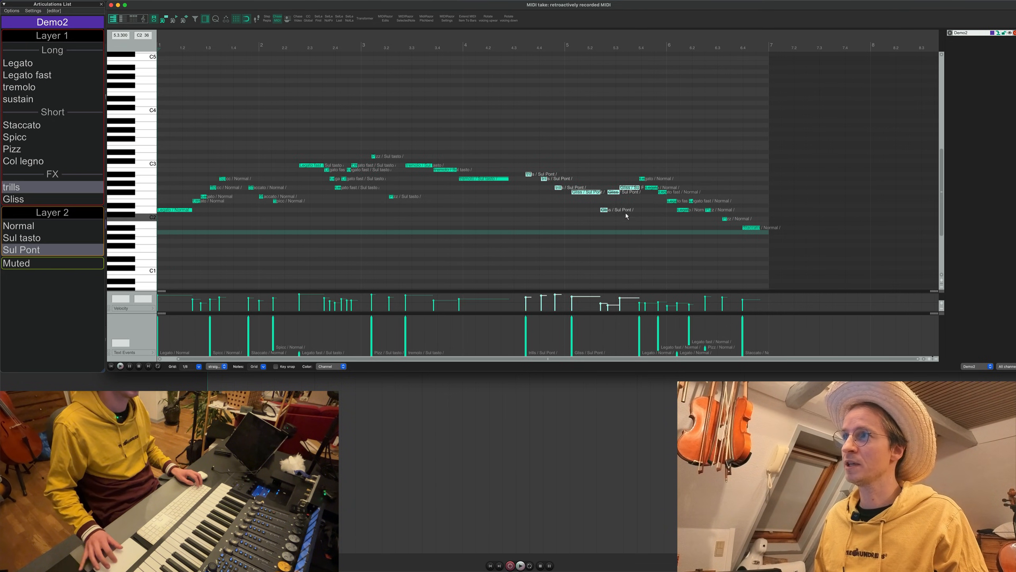
pyautogui.click(49, 63)
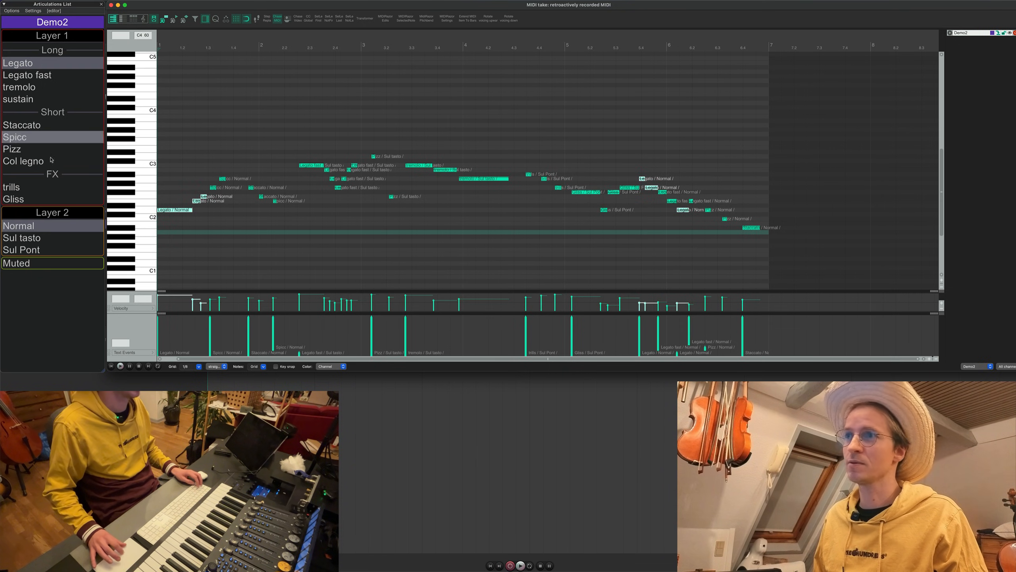
# - Select all Sul Pont notes, change them to Sul tasto and add Muted
pyautogui.click(50, 251)
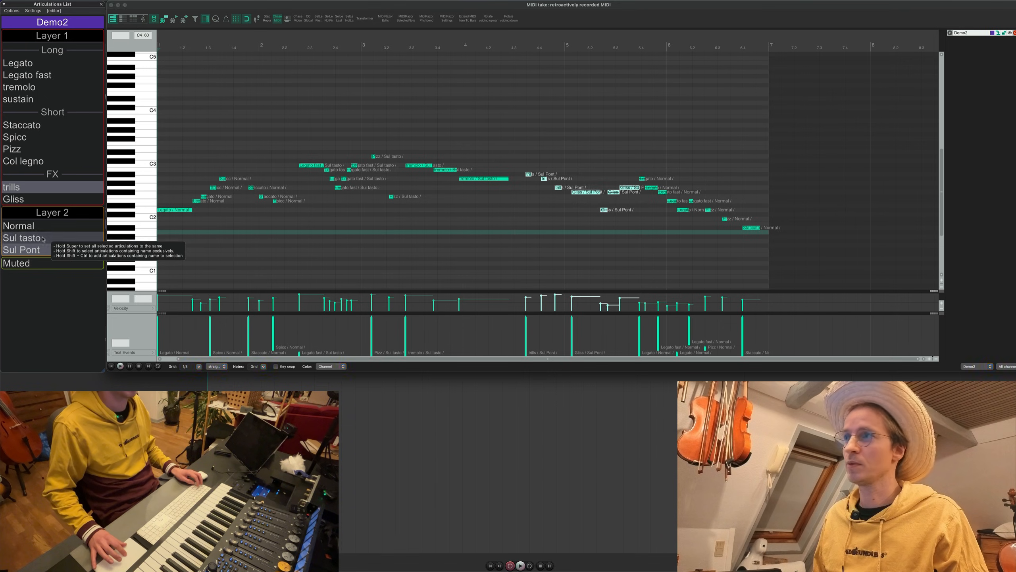
pyautogui.click(44, 239)
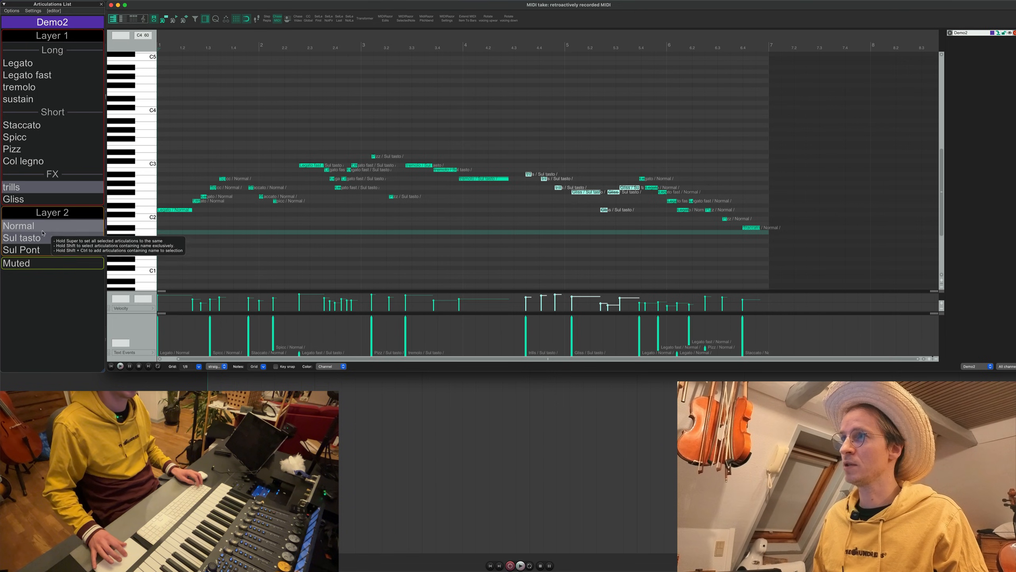
pyautogui.click(42, 267)
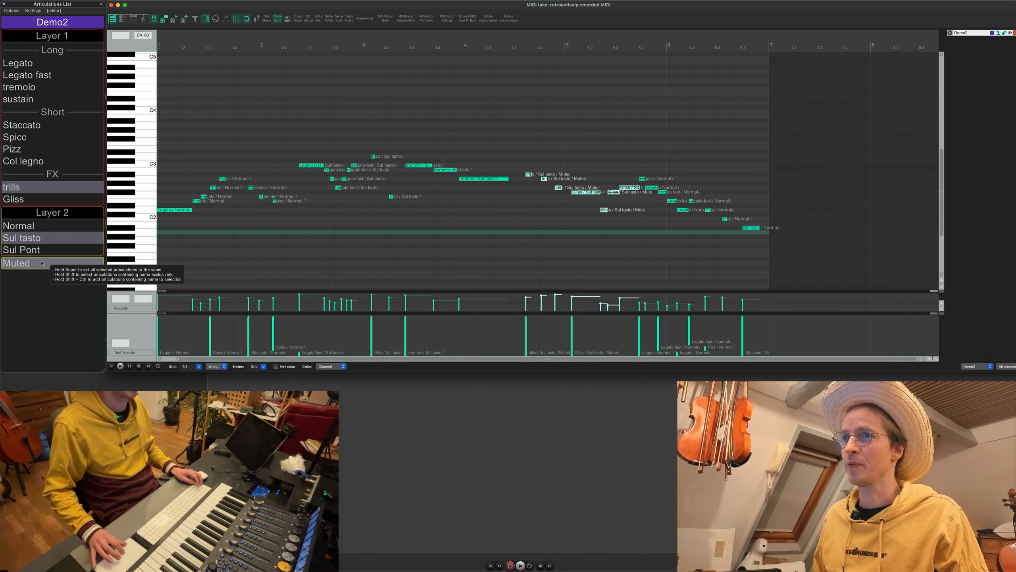
# - Select only the Normal notes, followed by only the Muted notes
pyautogui.keyDown('shift'); pyautogui.click(51, 229); pyautogui.keyUp('shift')
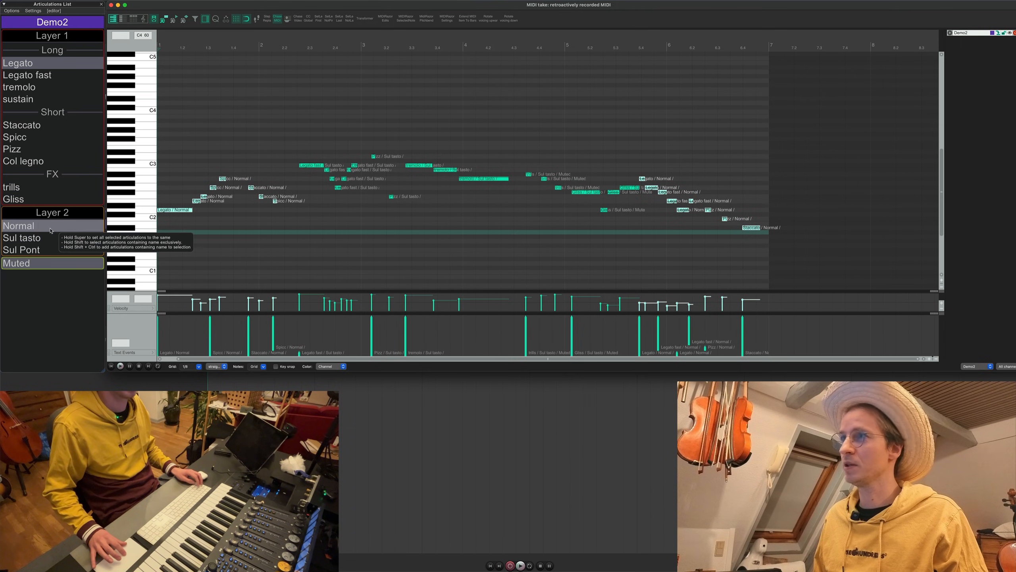
pyautogui.keyDown('shift'); pyautogui.click(49, 264); pyautogui.keyUp('shift')
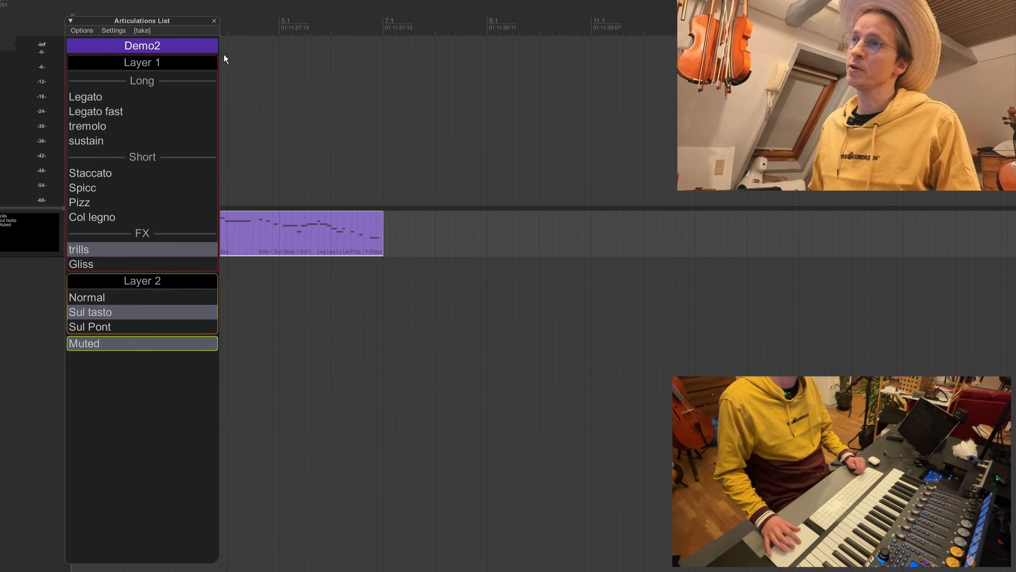
# - Open the Demo2 instrument in the Articulation Script Creator and capitalize the tremolo title as Tremolo
pyautogui.click(152, 47)
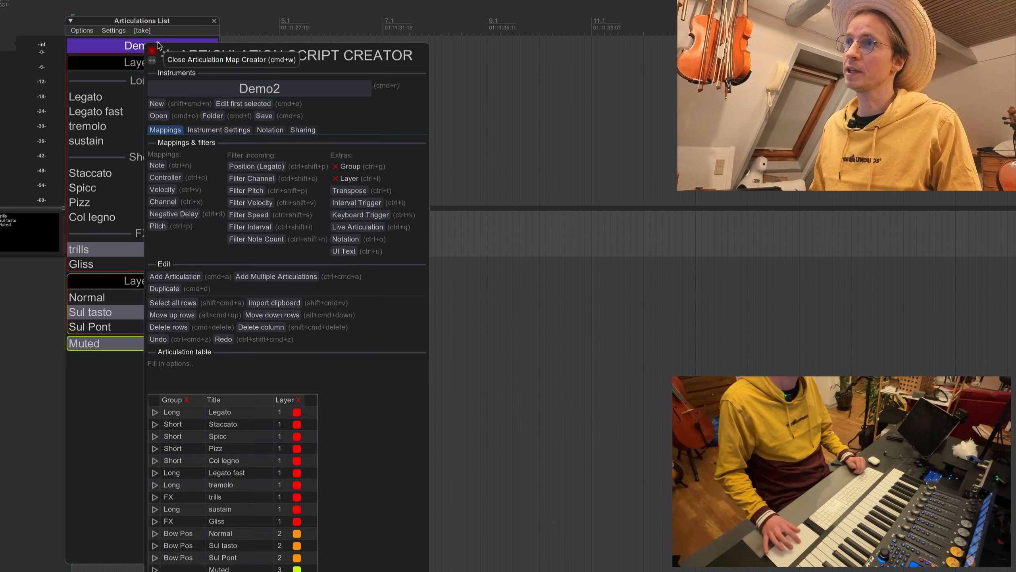
pyautogui.moveTo(244, 54); pyautogui.dragTo(369, 11)
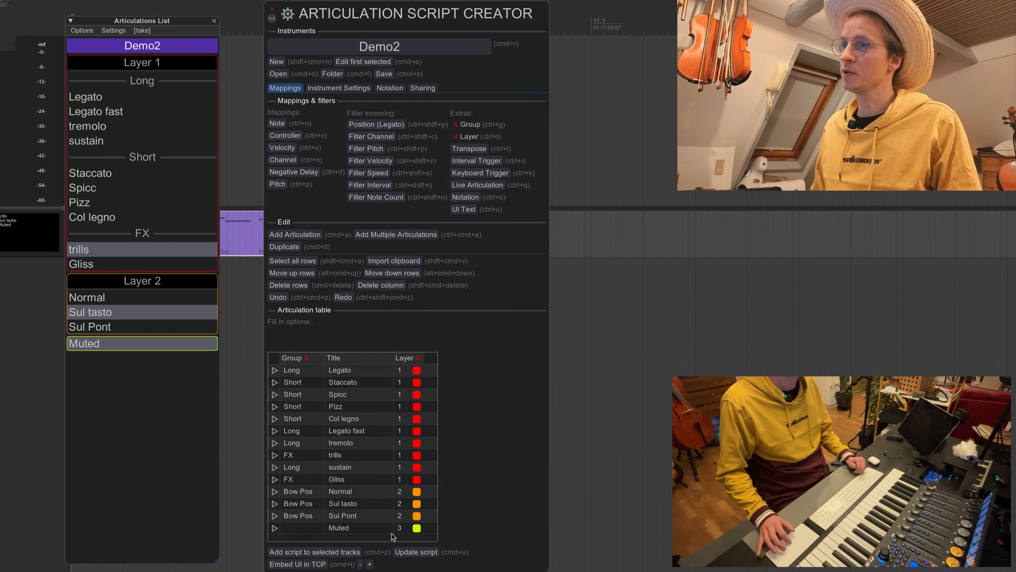
pyautogui.click(369, 374)
pyautogui.press('Down')
pyautogui.press('Down')
pyautogui.press('Down')
pyautogui.press('Down')
pyautogui.press('Down')
pyautogui.press('Down')
pyautogui.press('Left')
pyautogui.press('Delete')
pyautogui.write('T')
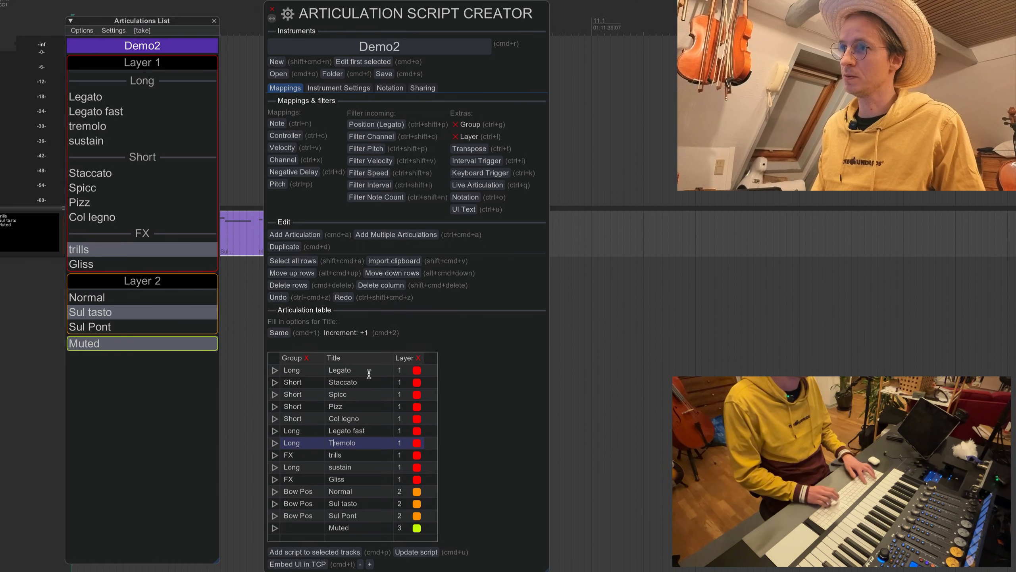
# - Capitalize the trills and sustain titles as Trills and Sustain in the articulation table
pyautogui.press('Down')
pyautogui.press('Left')
pyautogui.press('Delete')
pyautogui.write('T')
pyautogui.press('Down')
pyautogui.press('Left')
pyautogui.press('Delete')
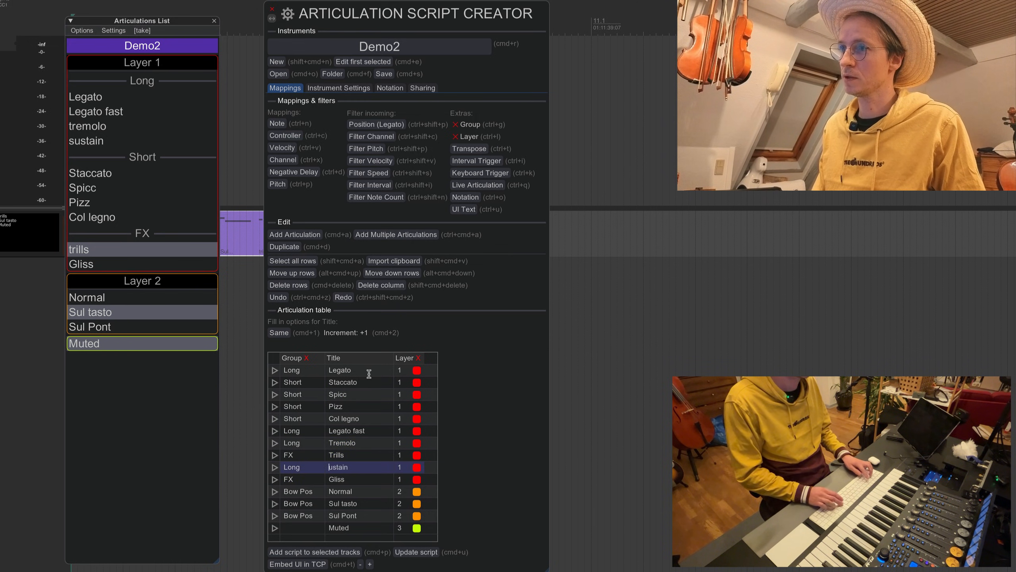
pyautogui.write('S')
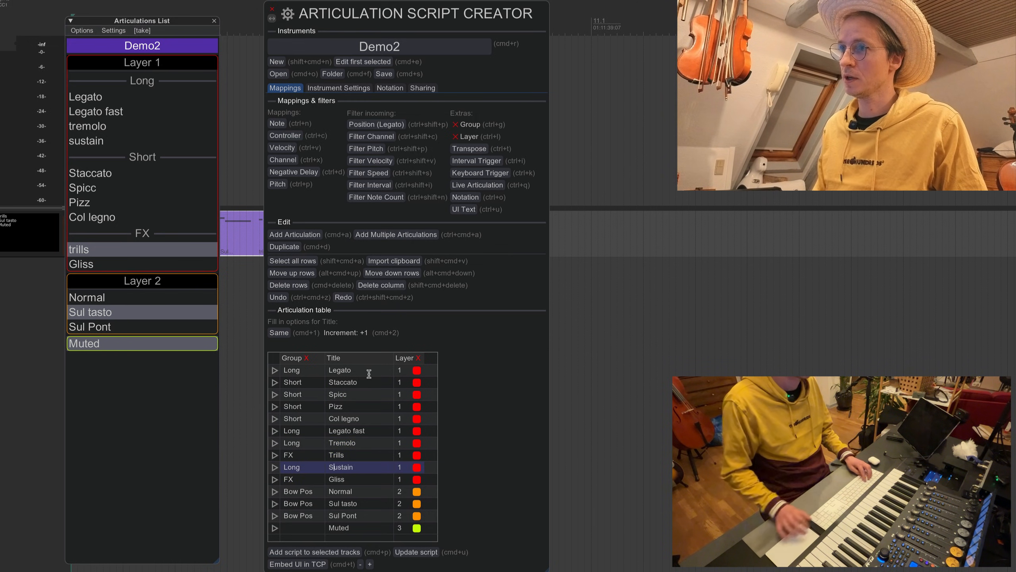
pyautogui.click(156, 49)
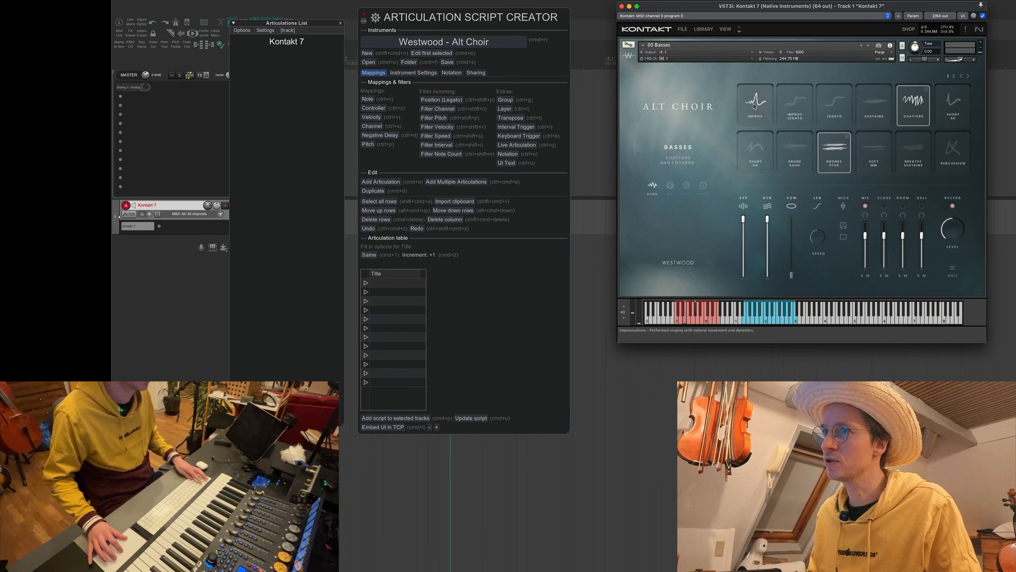
# - Import the copied list of articulation names from the clipboard into the Westwood - Alt Choir instrument
pyautogui.press('super+Tab')
pyautogui.press('super+Tab')
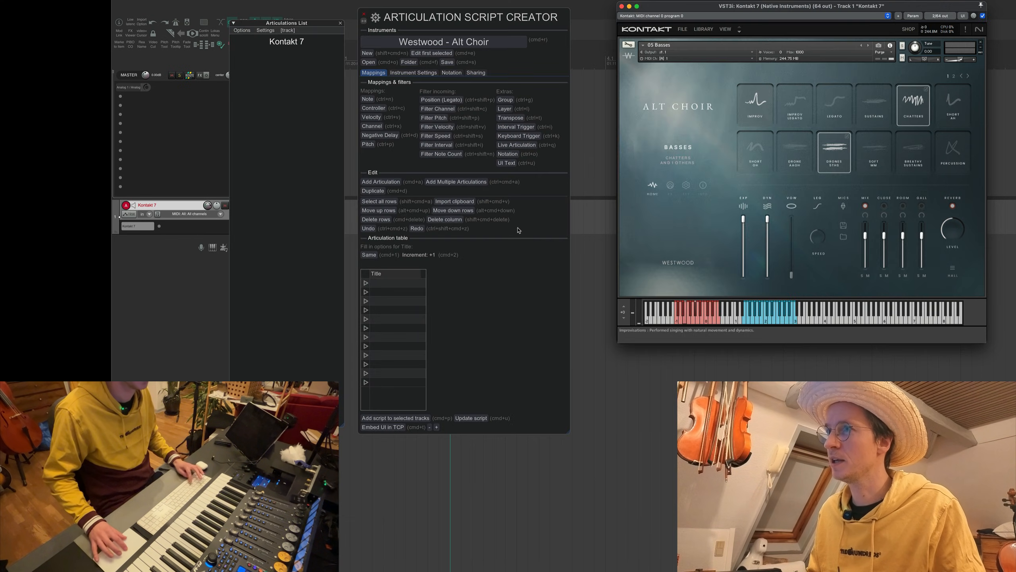
pyautogui.click(466, 200)
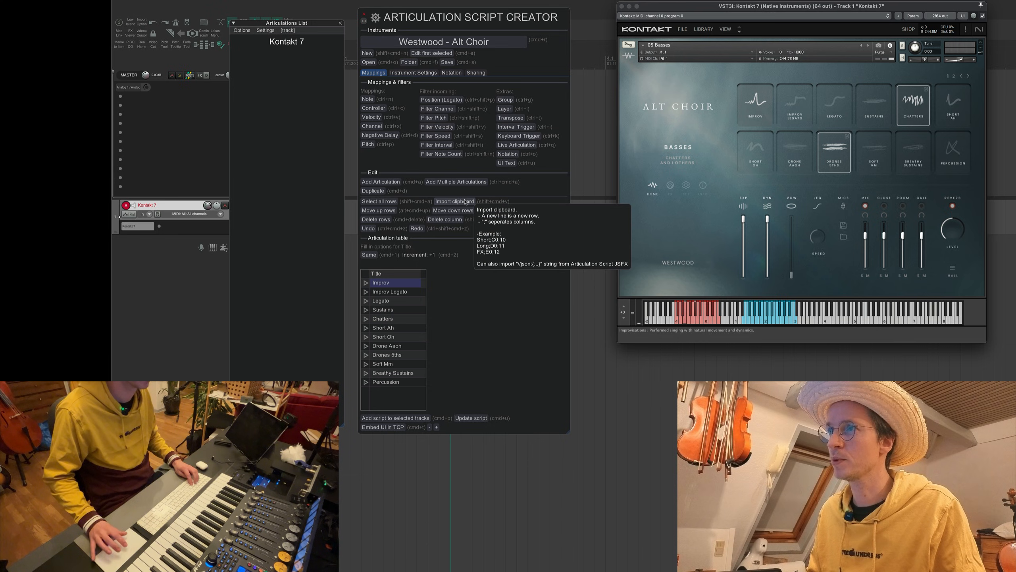
# - Add a Note mapping filled chromatically from C-1 to B-1 across all rows, and add the script to the selected track
pyautogui.click(368, 99)
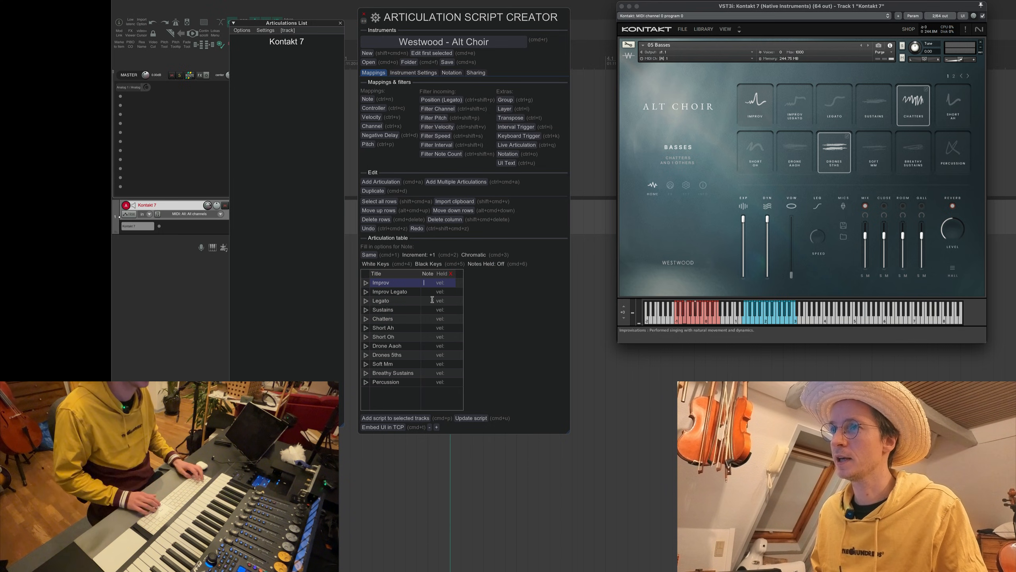
pyautogui.press('shift+super+a')
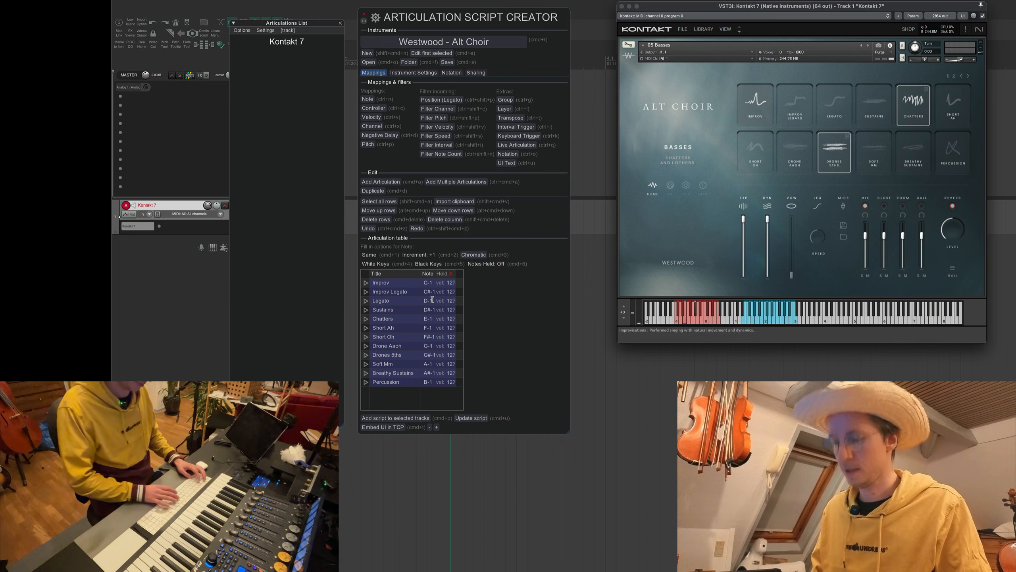
pyautogui.press('super+p')
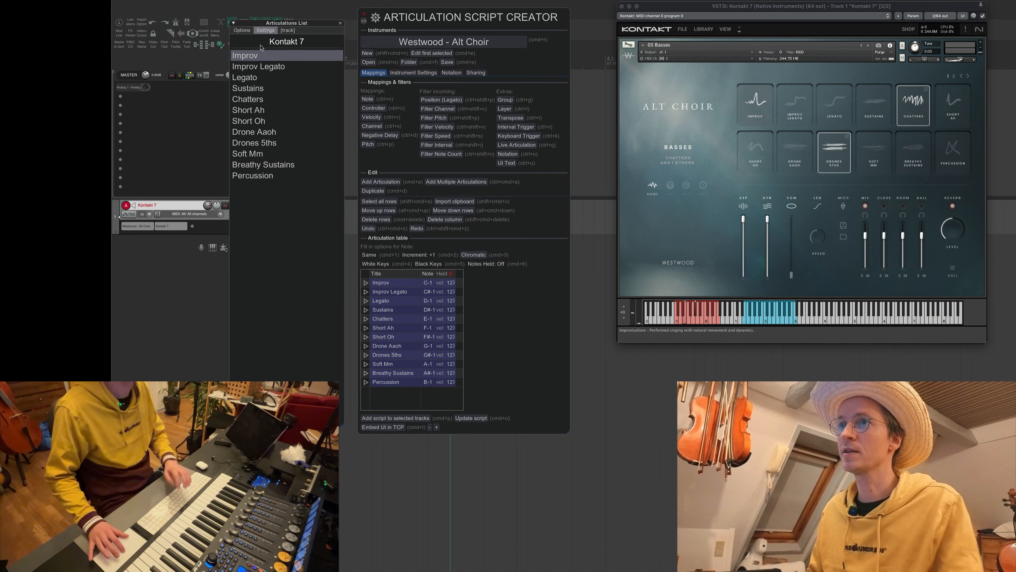
# - Try switching the Kontakt 7 track's articulation to Chatters and to Drone Aaoh
pyautogui.click(269, 99)
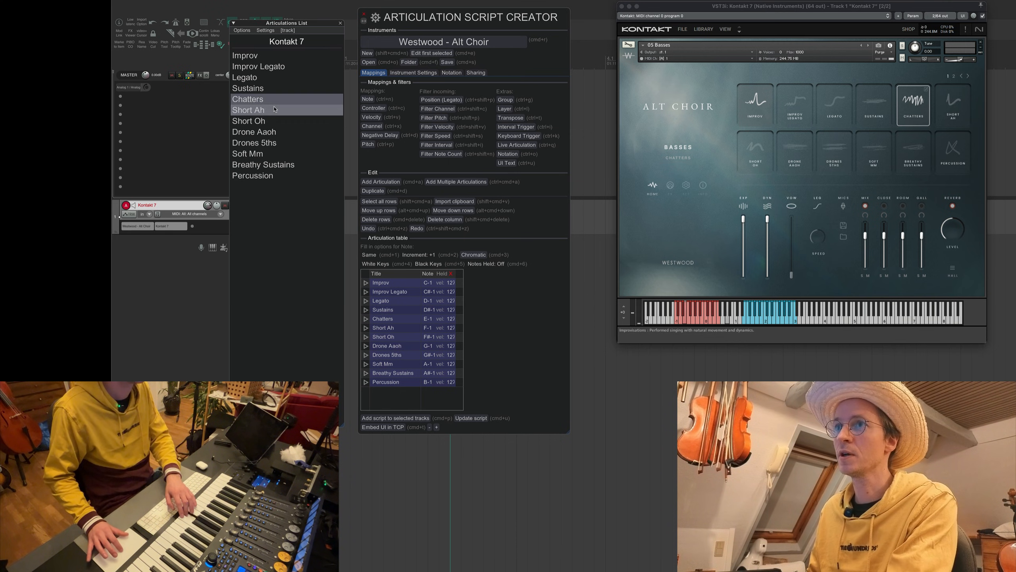
pyautogui.click(276, 132)
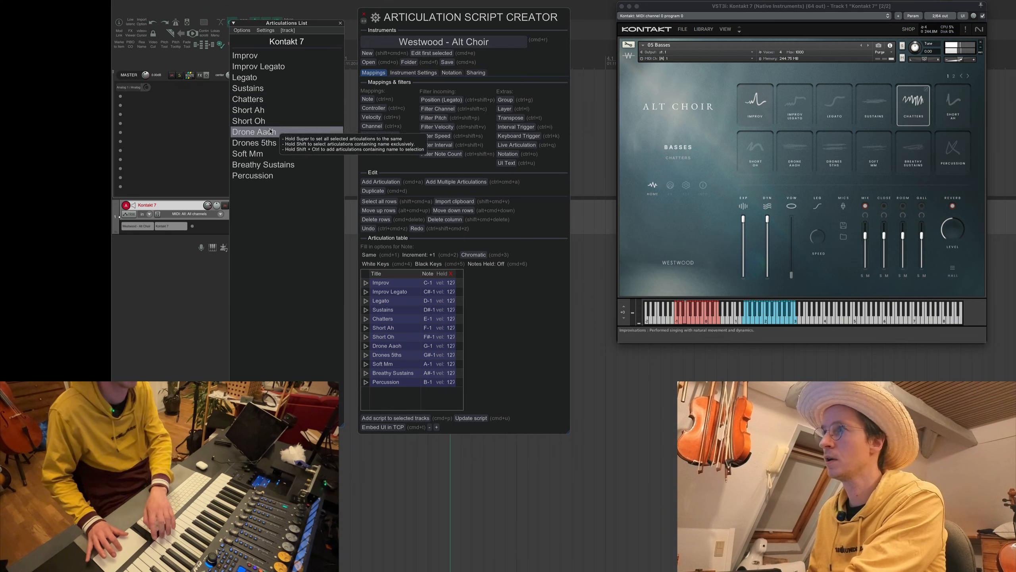
# - Try the Breathy Sustains, Percussion and Sustains articulations on the Kontakt 7 track
pyautogui.click(281, 164)
pyautogui.click(276, 176)
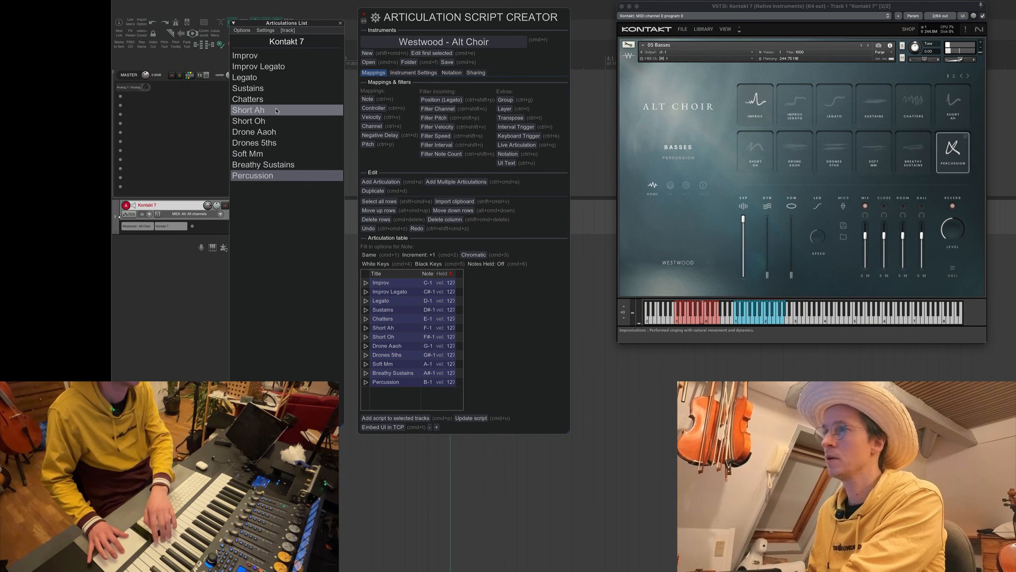
pyautogui.click(277, 87)
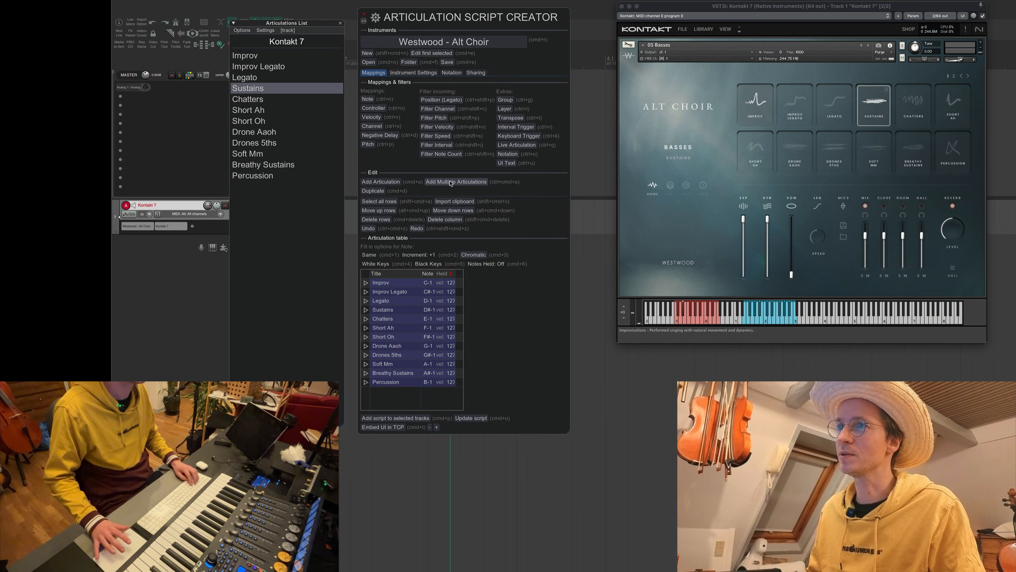
# - Add 12 articulations titled with the copied names, and fill their notes chromatically from C-1 to B-1
pyautogui.click(467, 182)
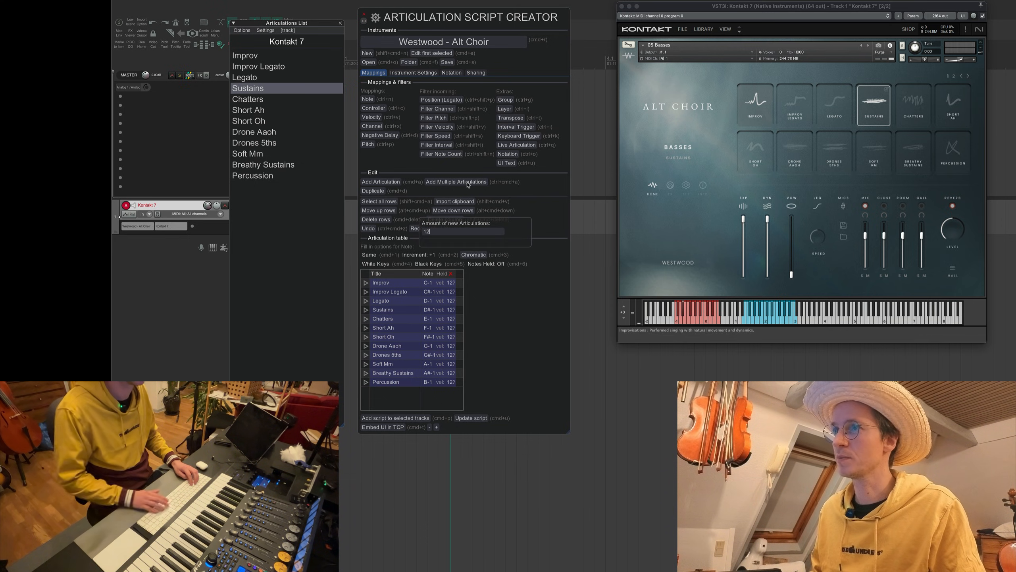
pyautogui.press('Return')
pyautogui.click(395, 390)
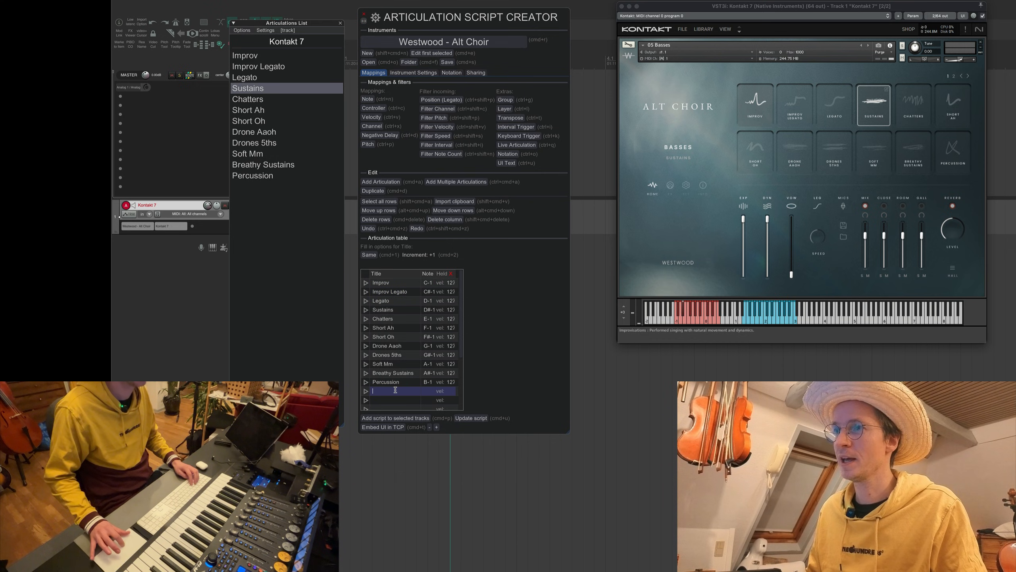
pyautogui.click(474, 204)
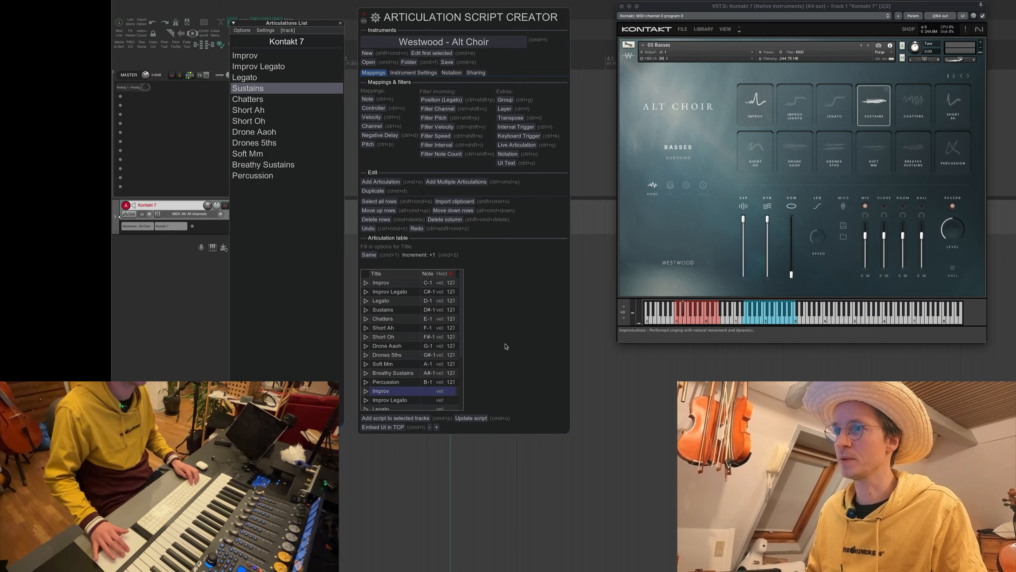
pyautogui.scroll(-3, 421, 357)
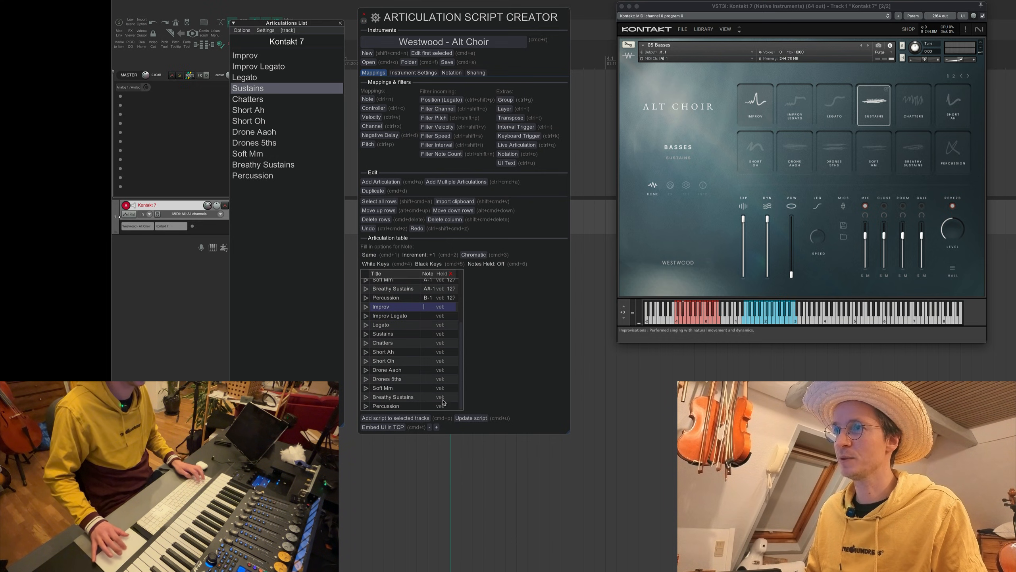
pyautogui.keyDown('shift'); pyautogui.click(425, 405); pyautogui.keyUp('shift')
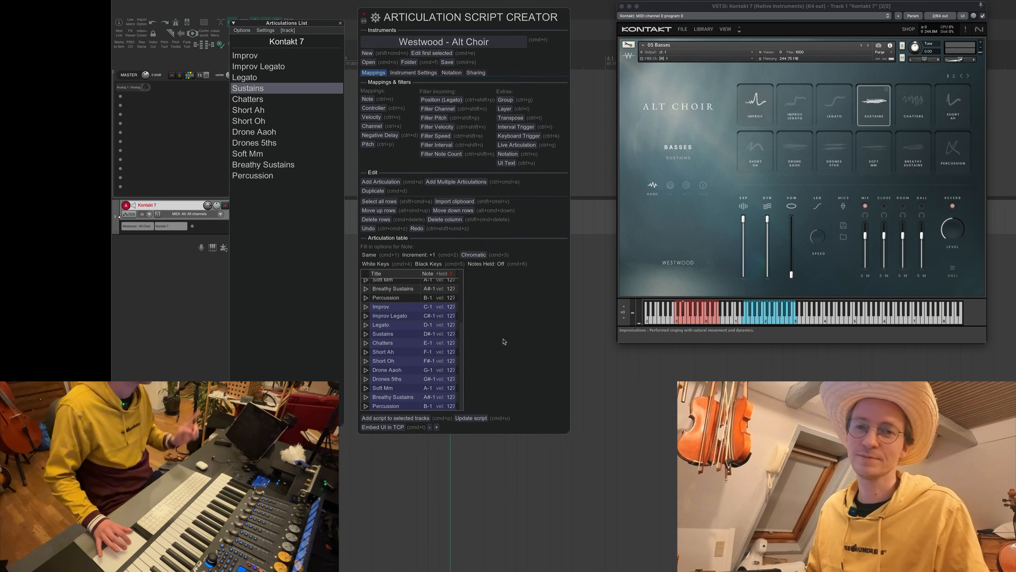
# - Add a Layer mapping with the twelve new rows set to 2, and update the script
pyautogui.click(505, 109)
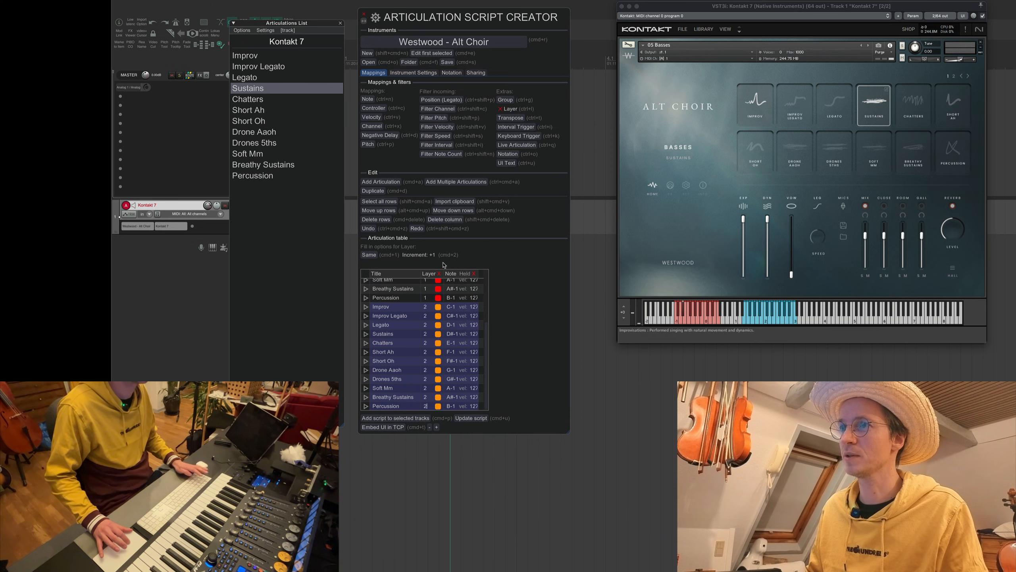
pyautogui.press('super+u')
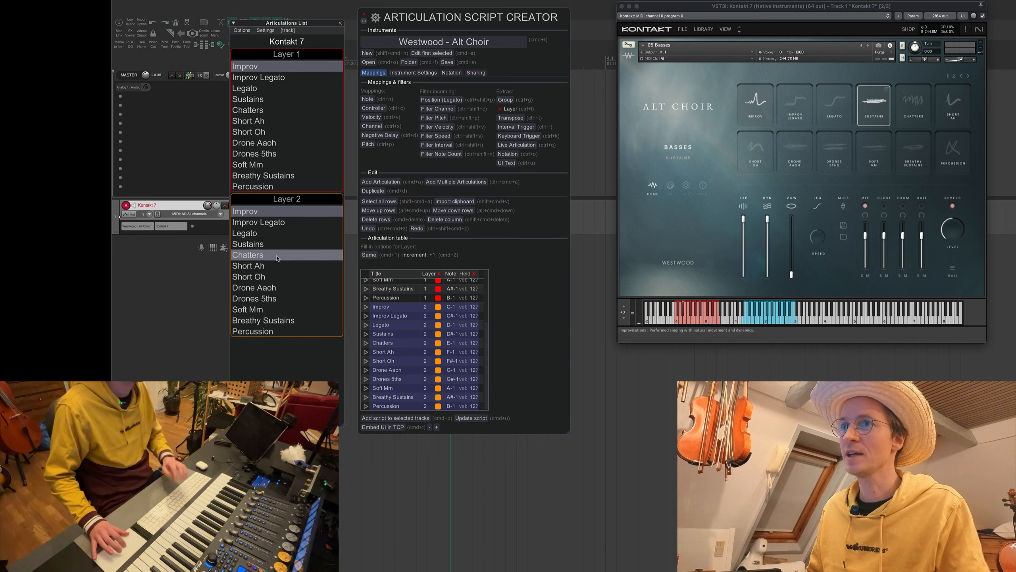
# - Try Short Ah, Short Oh, Drones 5ths, Legato, Drone Aaoh and Soft Mm on layer 2, and Improv Legato on layer 1
pyautogui.click(270, 266)
pyautogui.click(273, 278)
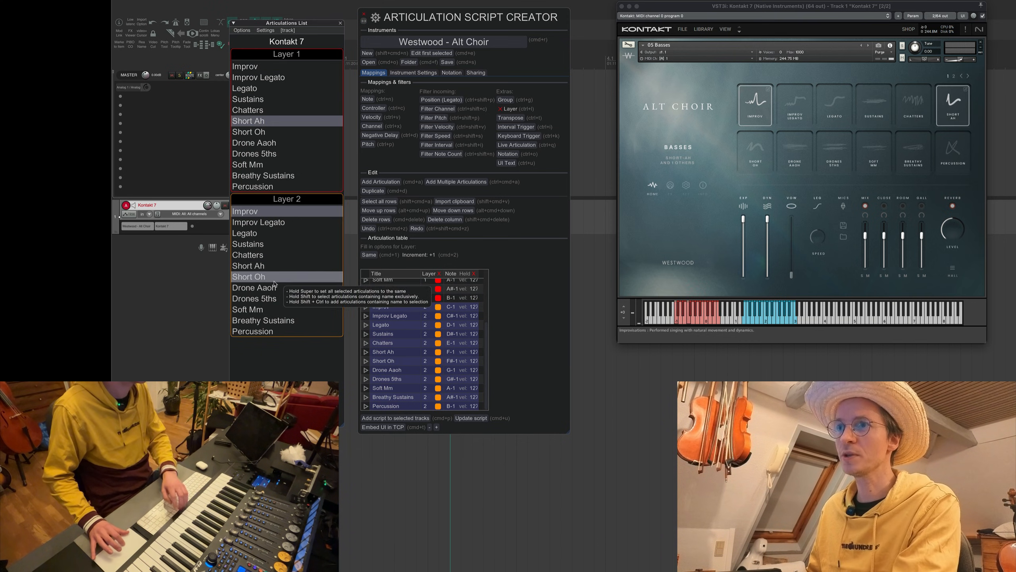
pyautogui.click(274, 300)
pyautogui.click(268, 79)
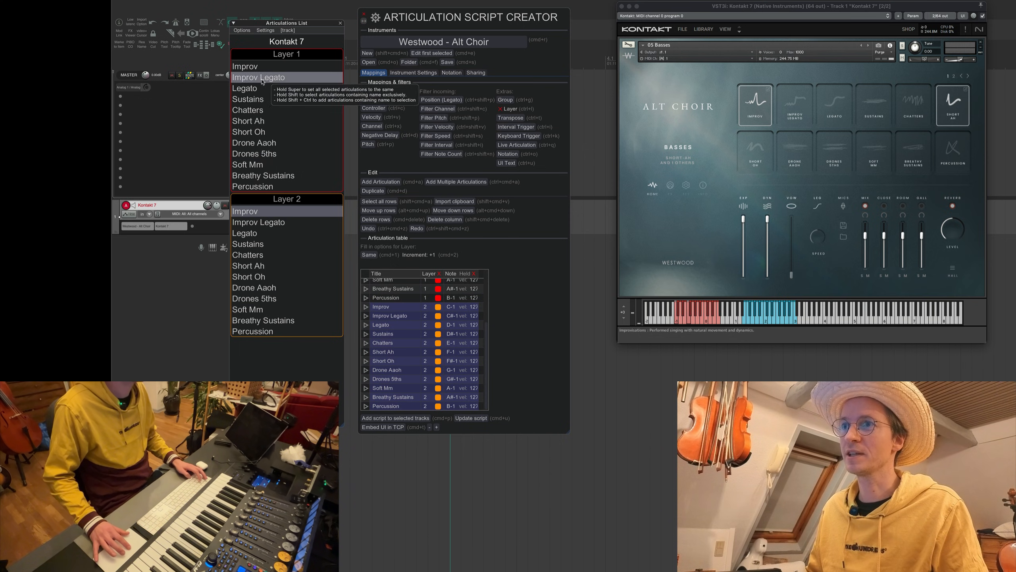
pyautogui.click(282, 234)
pyautogui.click(273, 288)
pyautogui.click(286, 309)
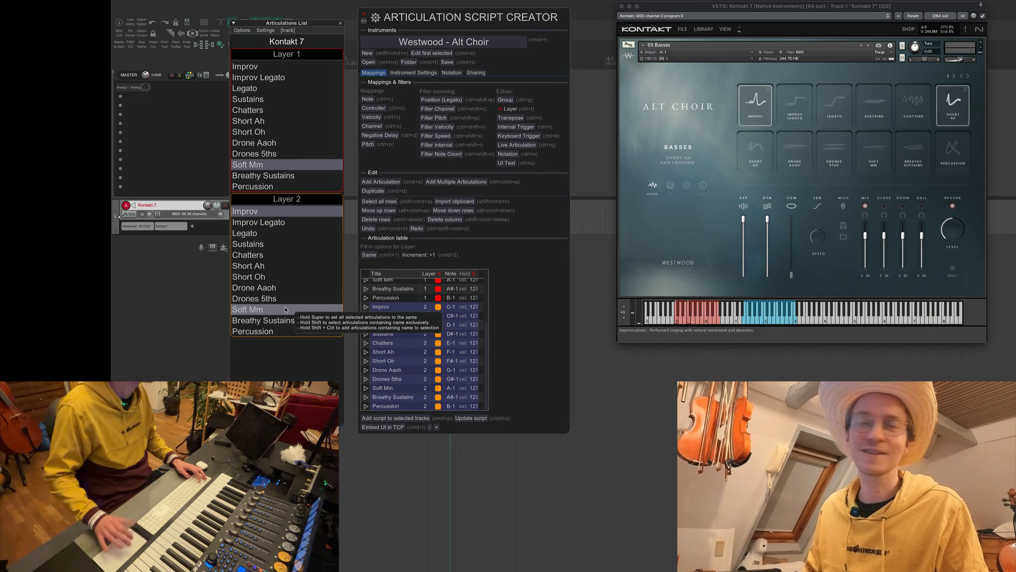
# - Add a Group mapping, name the group Add for all layer 2 rows, and update the script
pyautogui.click(509, 102)
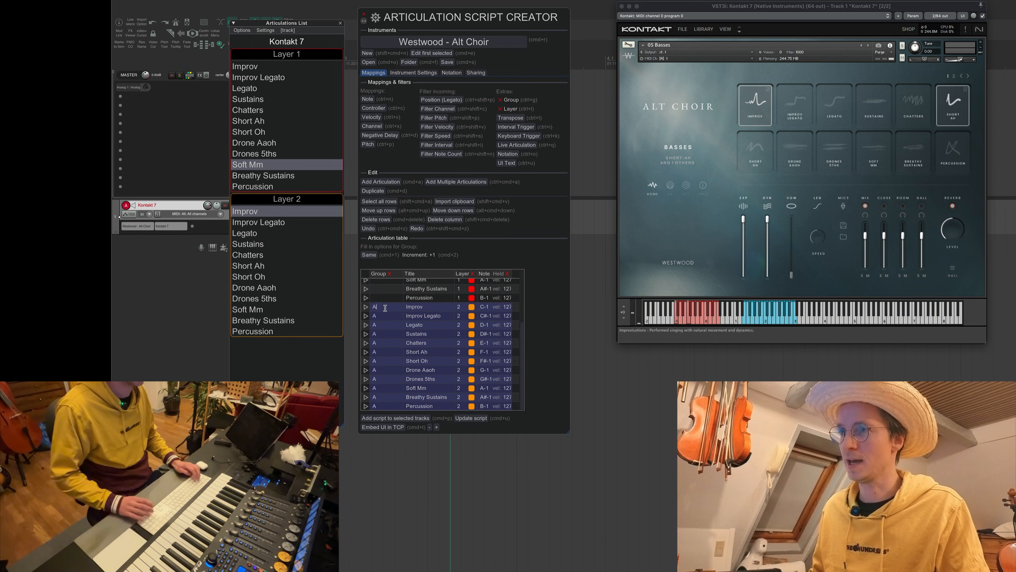
pyautogui.write('Add')
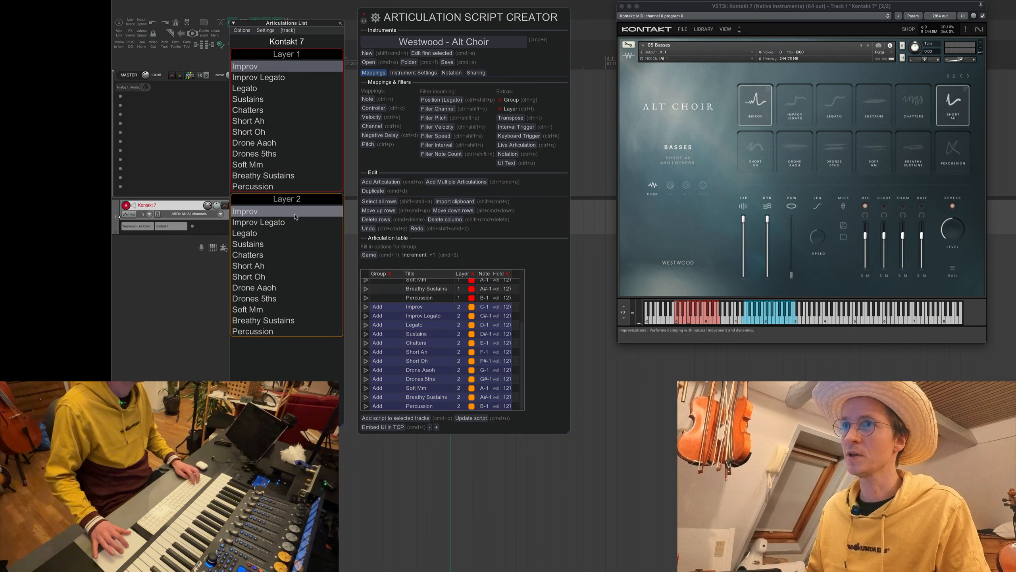
# - Turn Show group name as header off and back on in the Articulations List settings
pyautogui.click(266, 31)
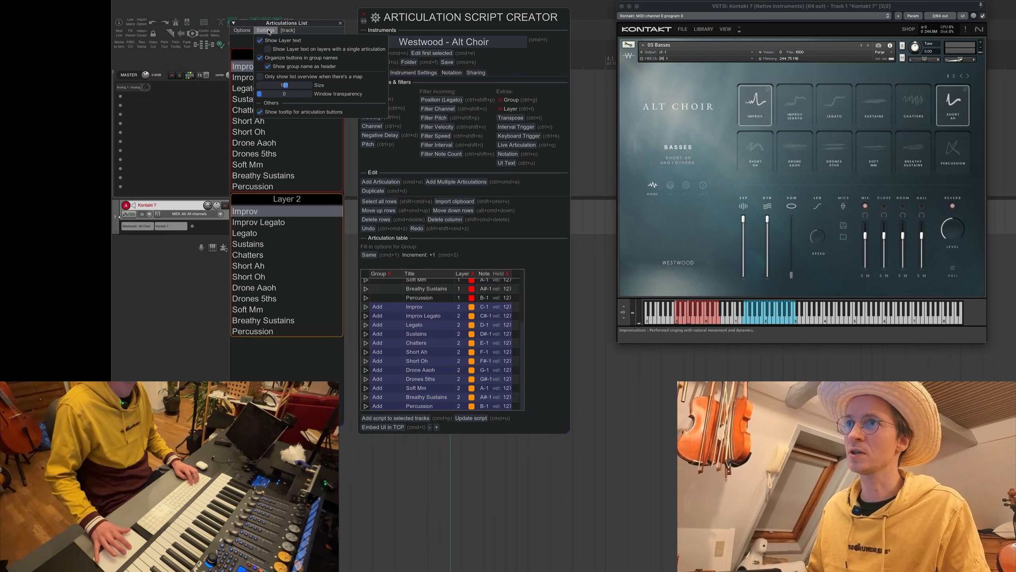
pyautogui.click(294, 66)
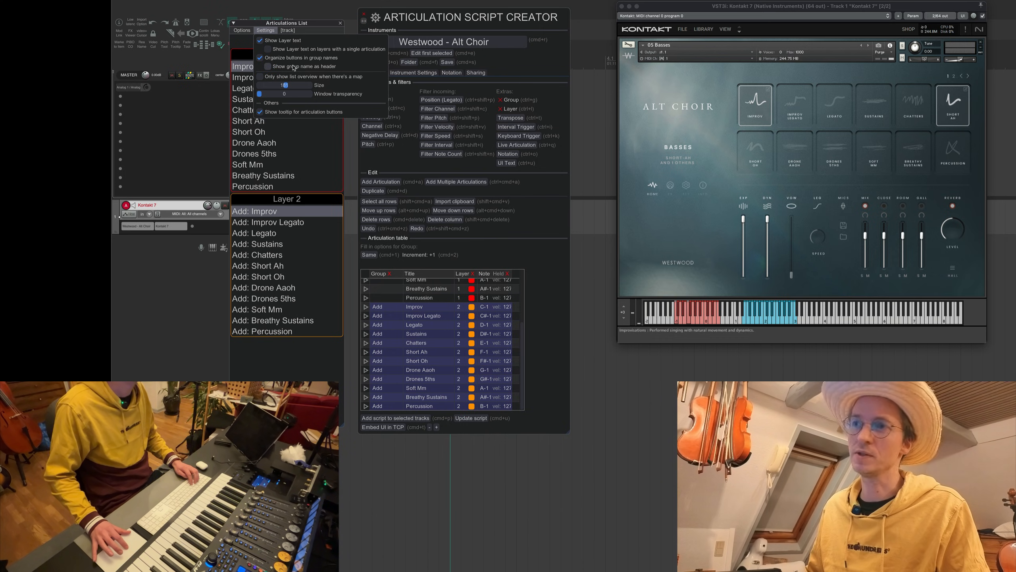
pyautogui.click(294, 67)
pyautogui.click(311, 378)
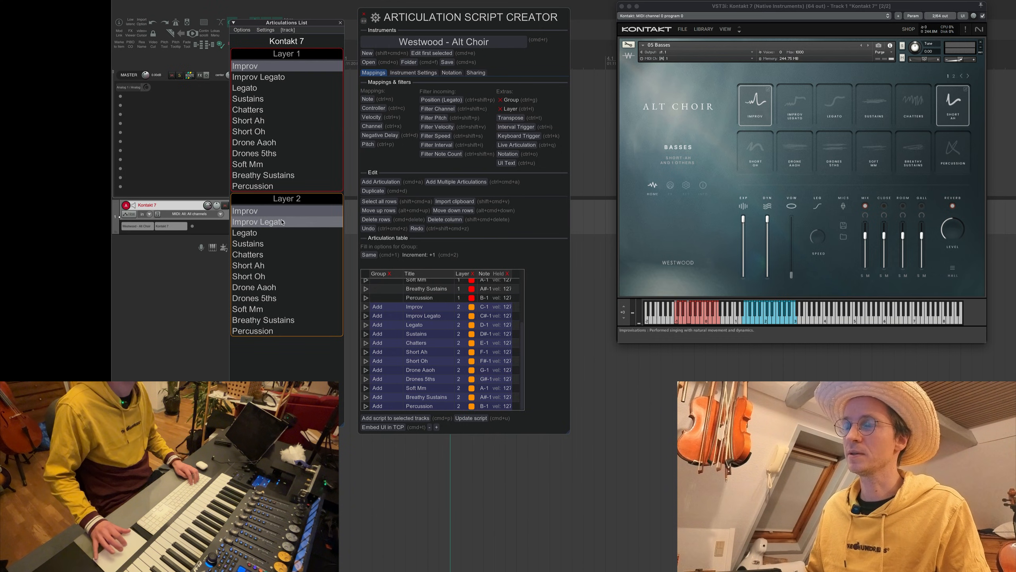
# - Set layer 2 to Drones 5ths and layer 1 to Short Oh, trying Short Ah, Chatters and Sustains along the way
pyautogui.click(273, 266)
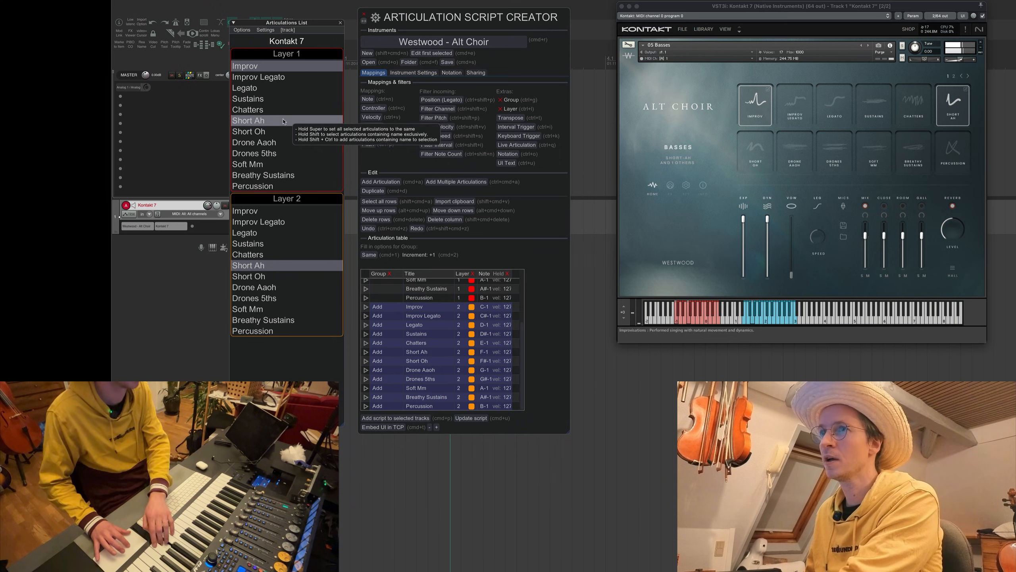
pyautogui.click(266, 299)
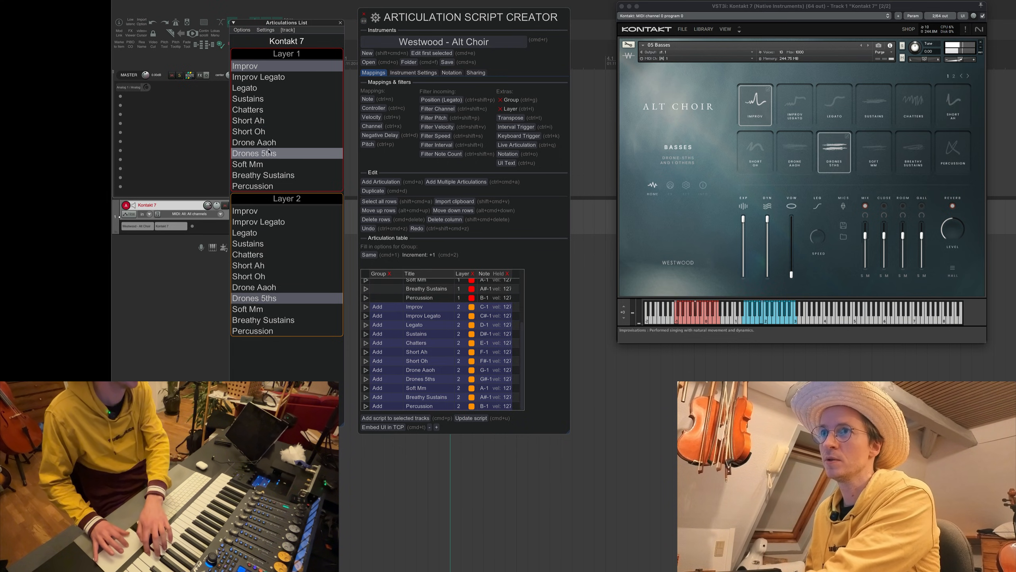
pyautogui.click(260, 121)
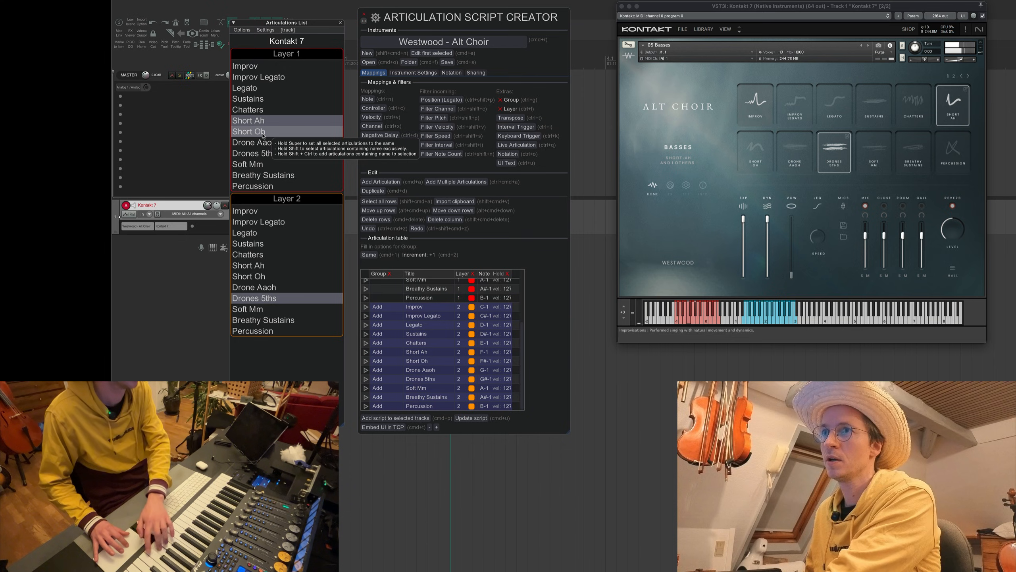
pyautogui.click(264, 110)
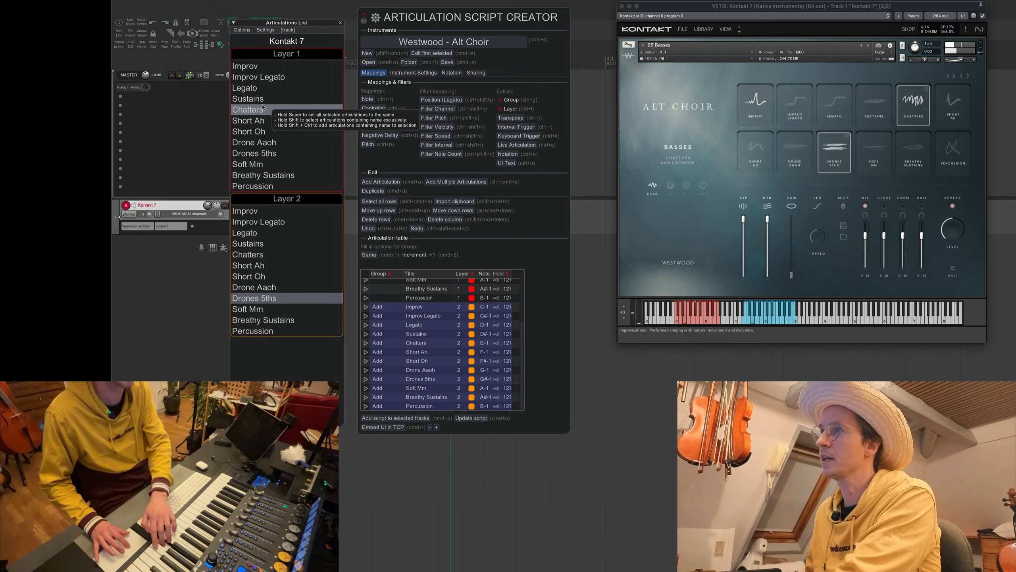
pyautogui.click(262, 98)
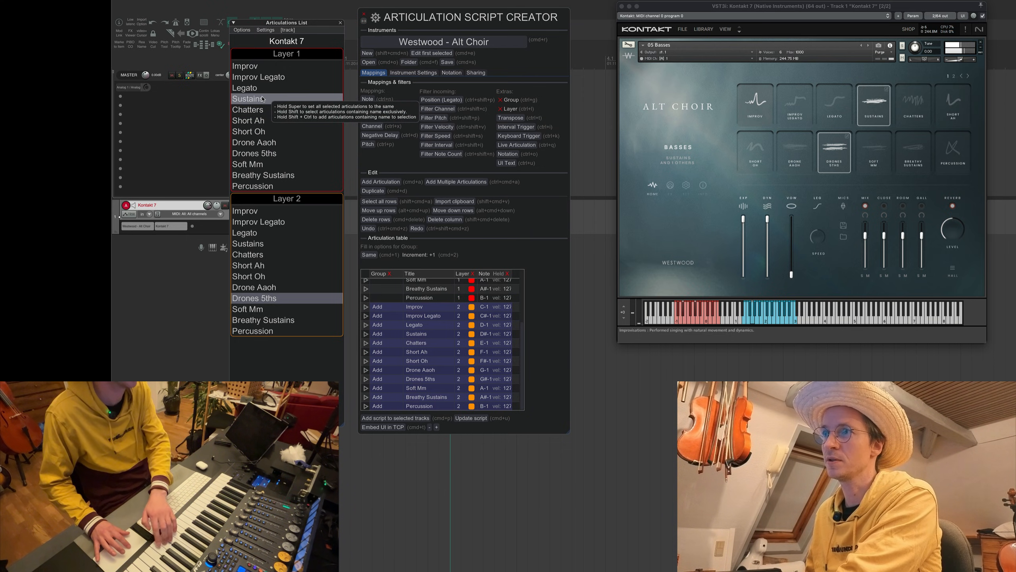
pyautogui.click(265, 134)
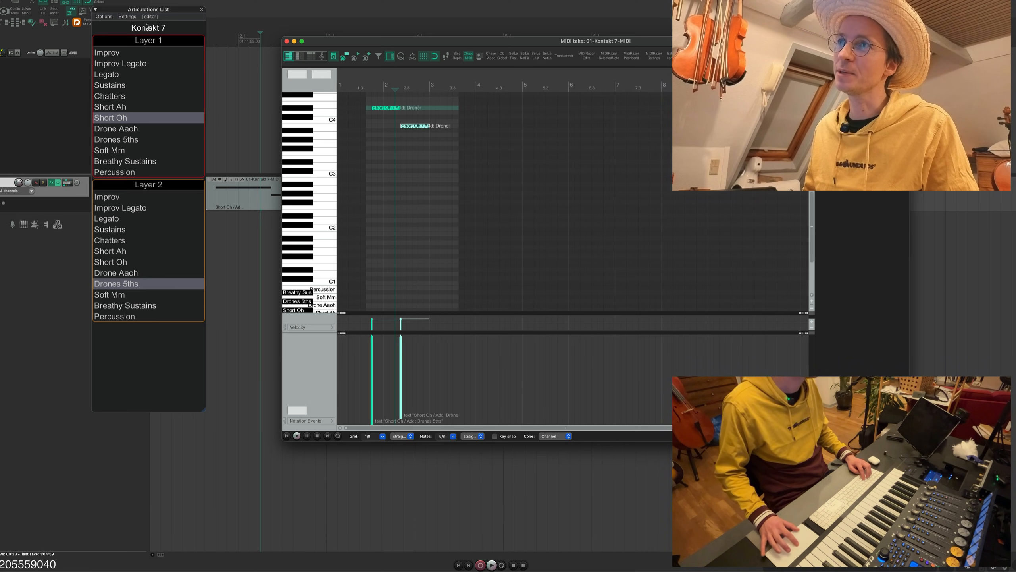
# - Select the Kontakt 7 track and switch its layer 1 articulation through Drone Aaoh, Legato and Improv to Sustains
pyautogui.click(78, 195)
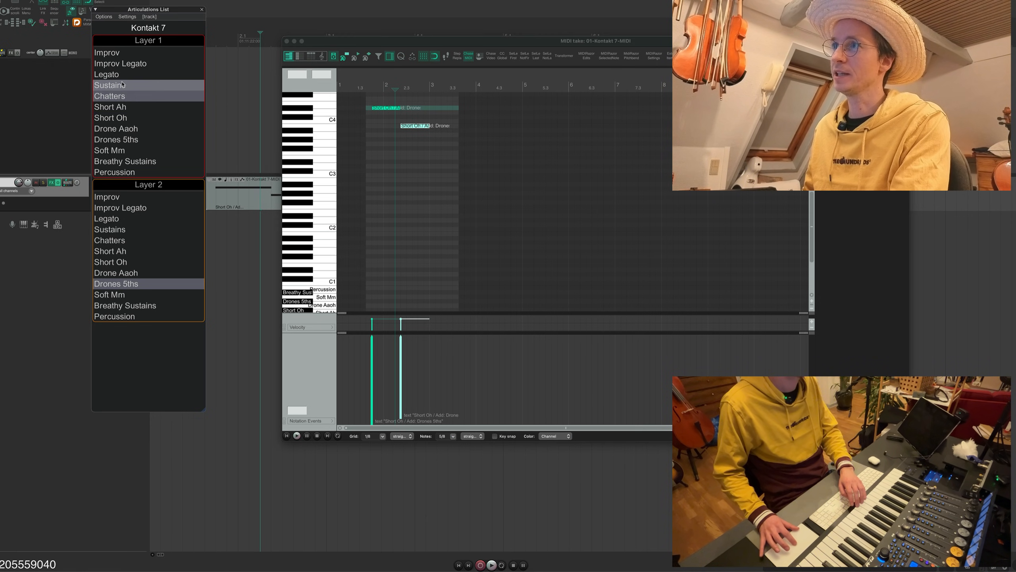
pyautogui.click(119, 128)
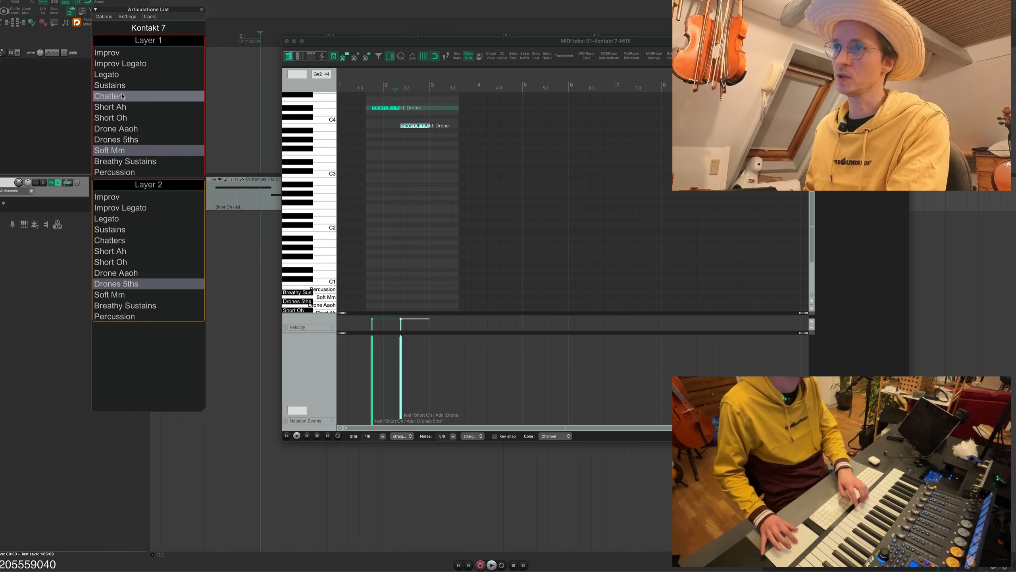
pyautogui.click(116, 75)
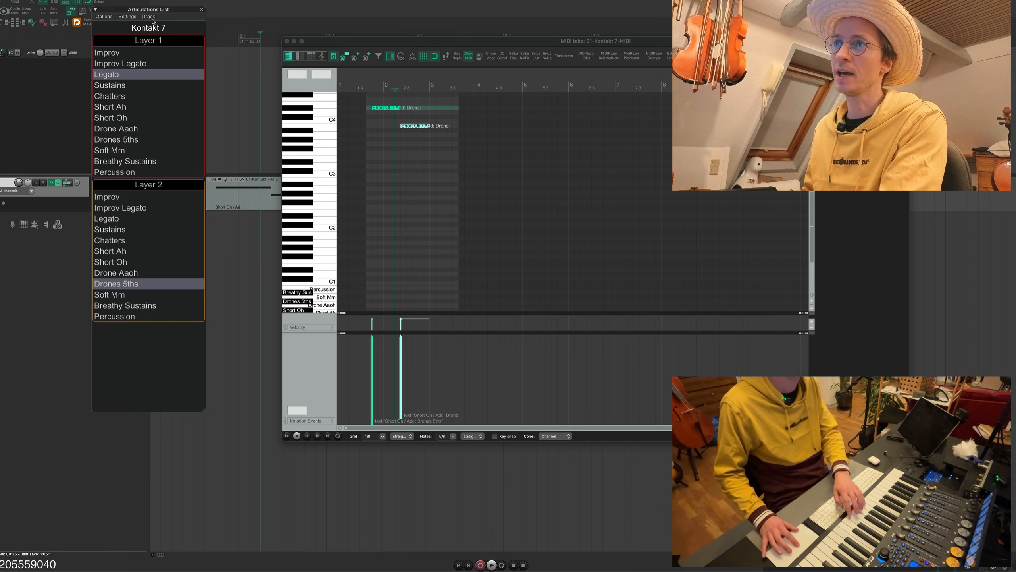
pyautogui.moveTo(158, 9); pyautogui.dragTo(219, 13)
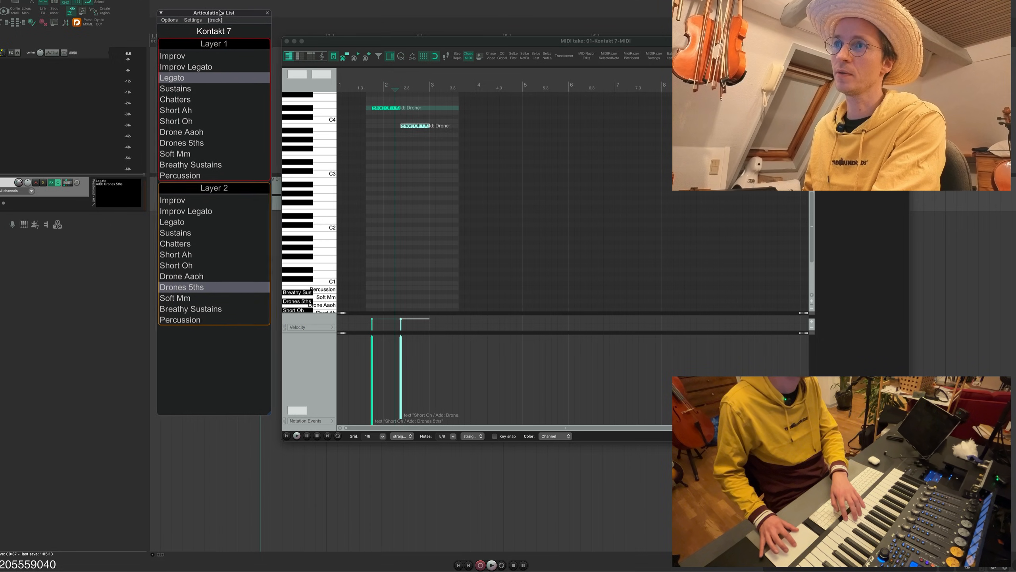
pyautogui.click(193, 60)
pyautogui.click(187, 92)
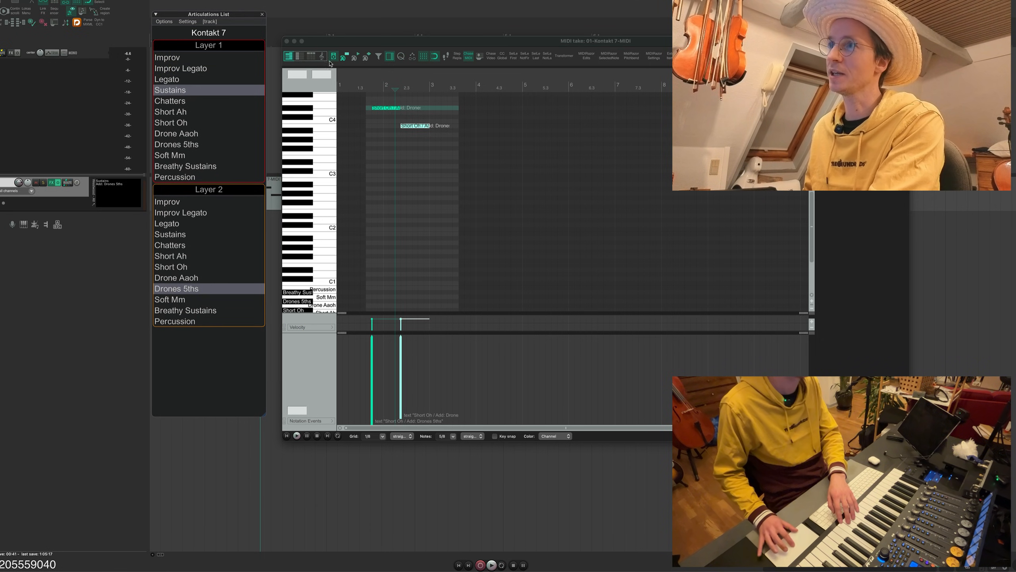
# - Uncover and select the Kontakt 7 MIDI item, and set its notes to Legato on layer 1 and Improv on layer 2
pyautogui.moveTo(232, 15); pyautogui.dragTo(135, 14)
pyautogui.click(250, 185)
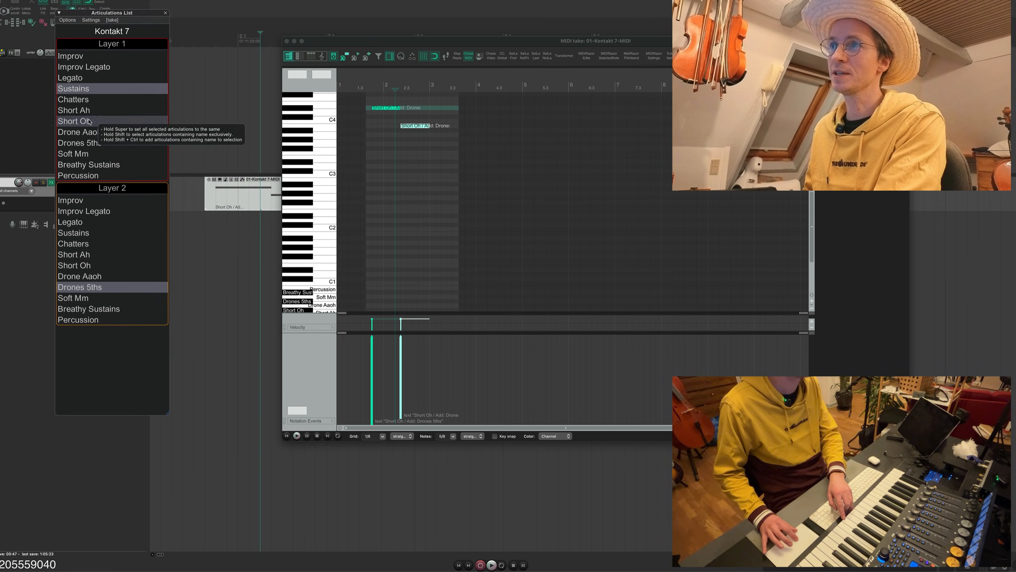
pyautogui.click(89, 132)
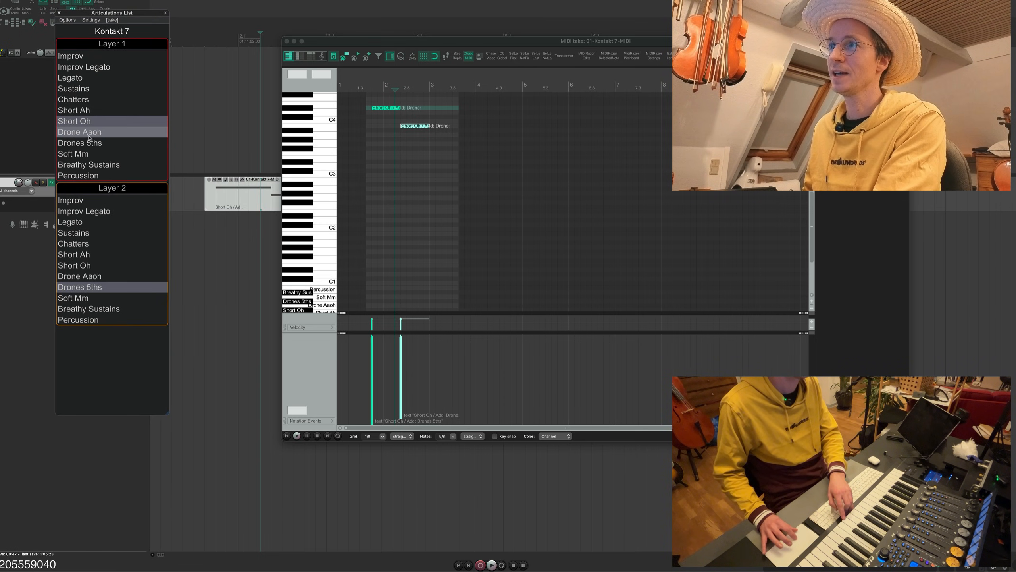
pyautogui.click(81, 99)
pyautogui.click(92, 234)
pyautogui.click(75, 222)
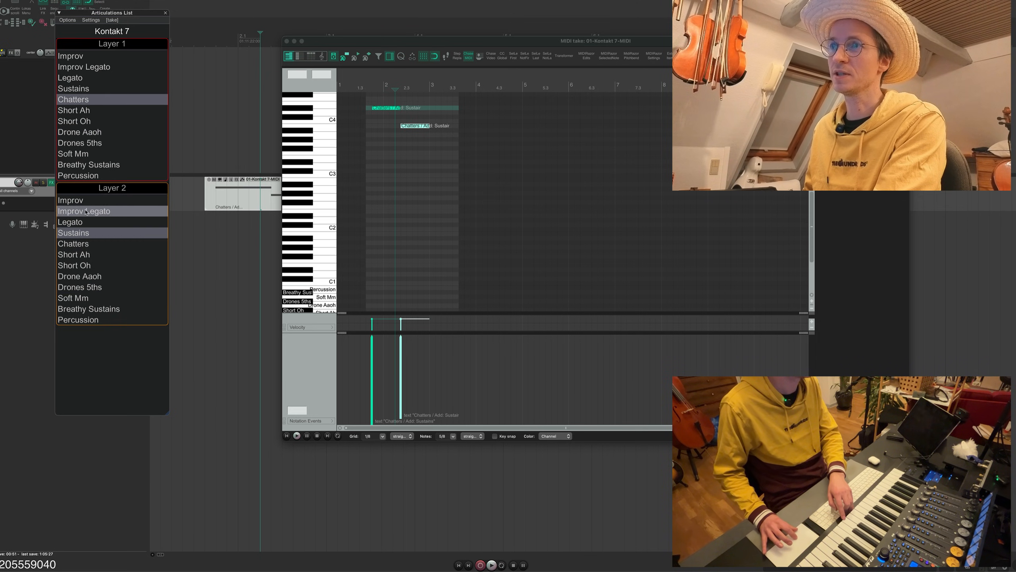
pyautogui.click(80, 200)
pyautogui.click(88, 143)
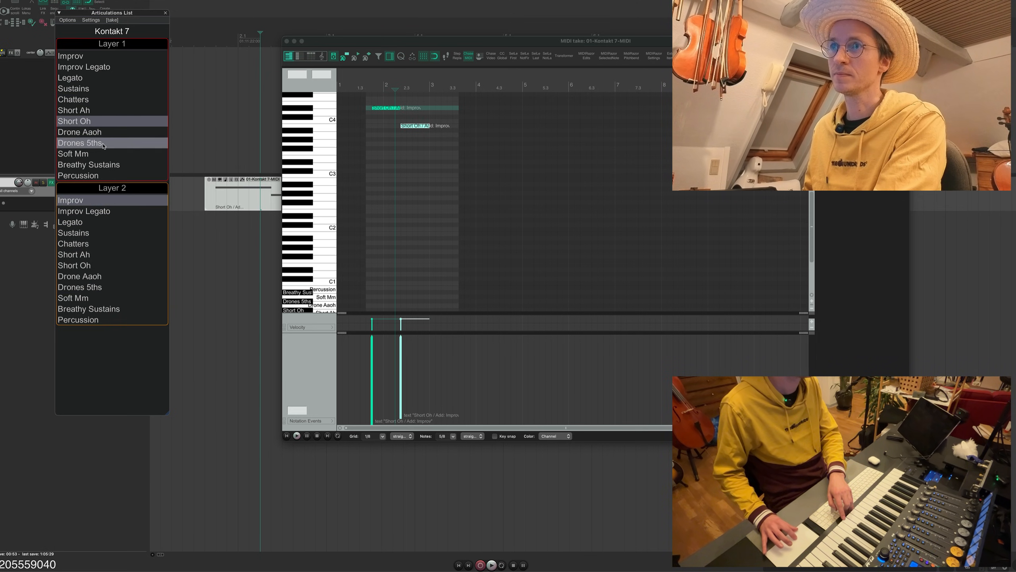
pyautogui.click(105, 81)
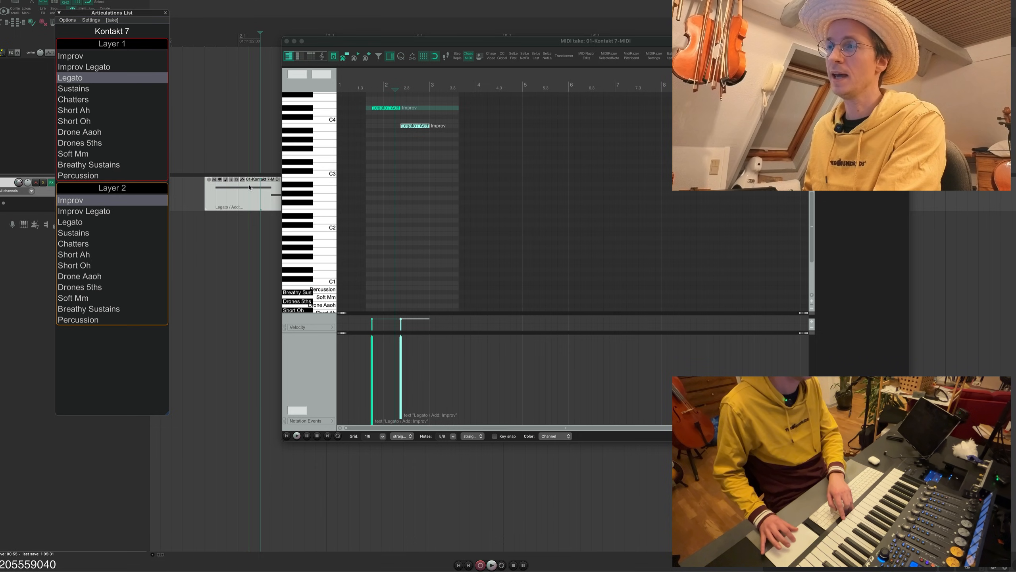
# - Select only the second note in the MIDI editor and set its layer 1 articulation to Short Oh
pyautogui.click(422, 162)
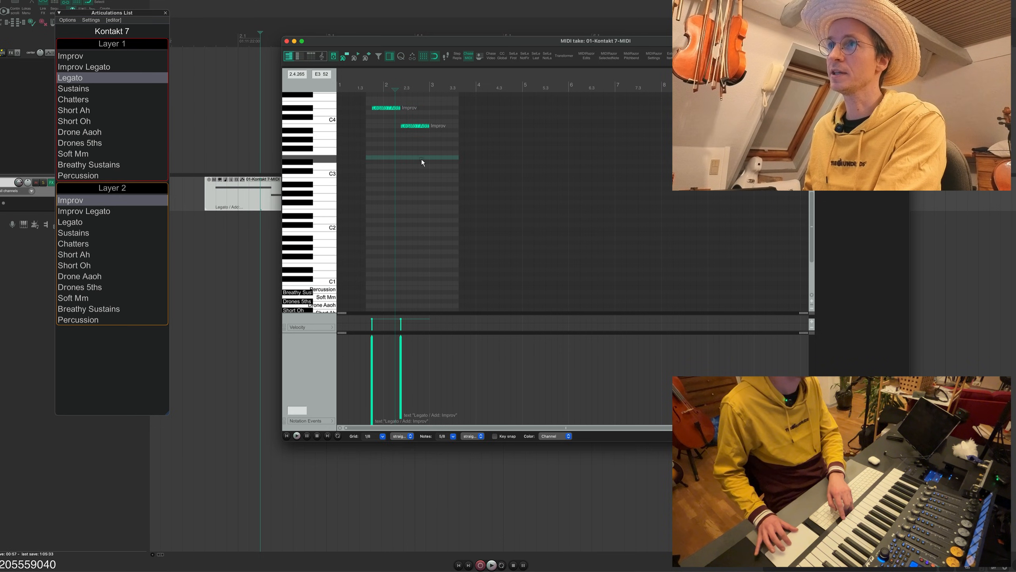
pyautogui.click(428, 124)
pyautogui.click(92, 100)
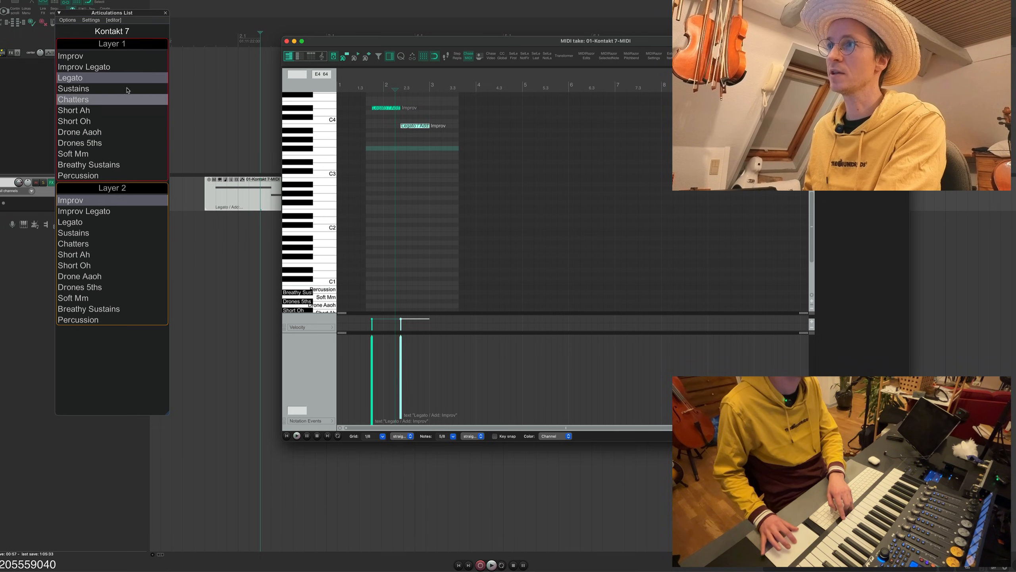
pyautogui.click(108, 121)
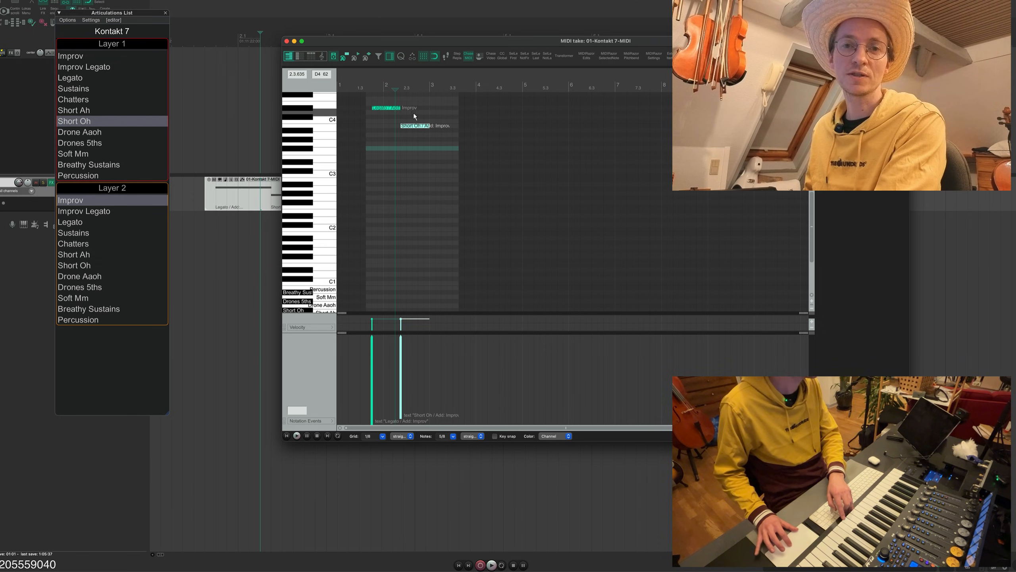